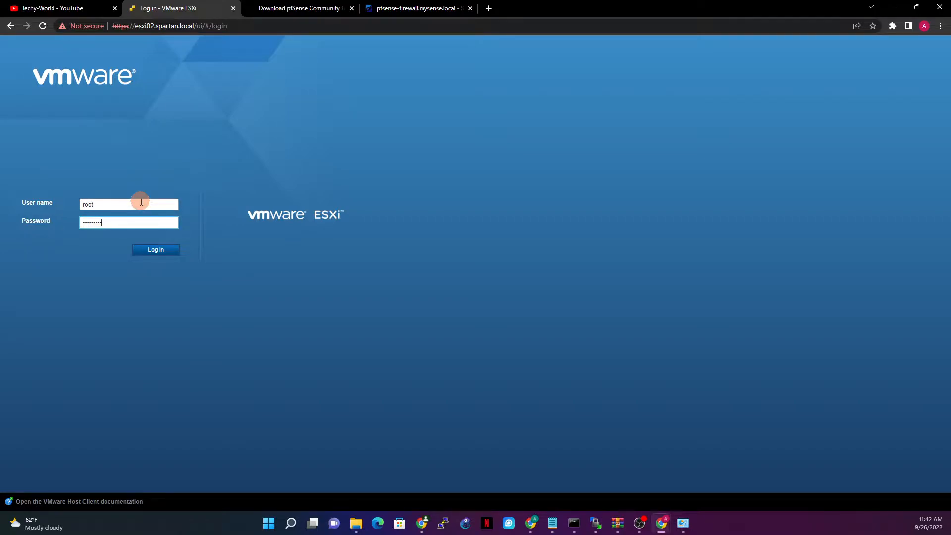
Log in to the ESXi Host Client to reach the localhost.spartan.local summary page.
{"action": "left_click", "coordinate": [158, 250]}
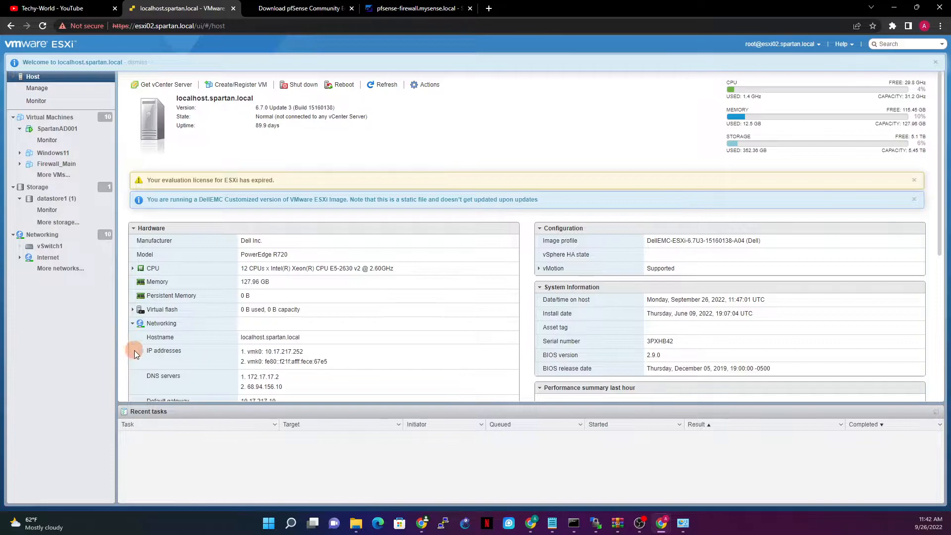
Review the host's physical NICs, virtual switches and vSwitch0 topology, returning to the Networking list.
{"action": "left_click", "coordinate": [51, 237]}
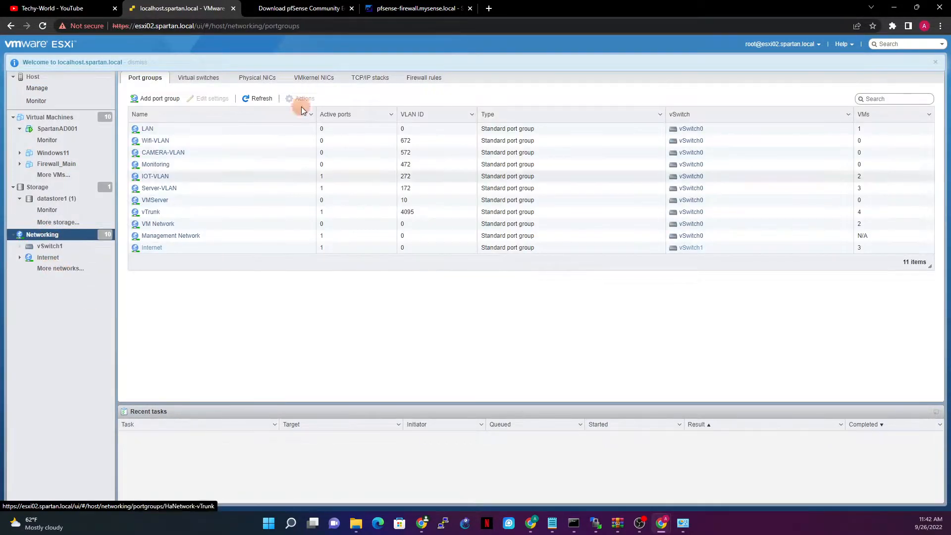
{"action": "left_click", "coordinate": [257, 79]}
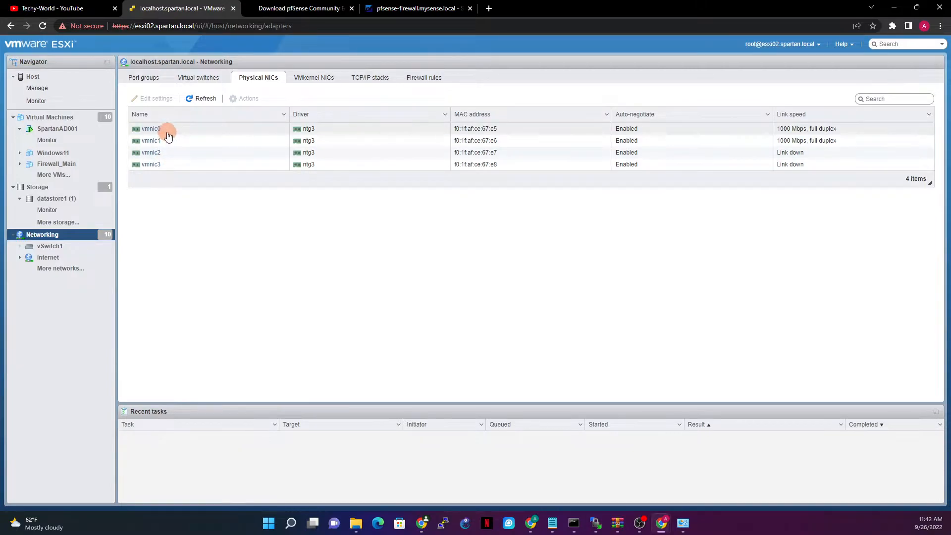
{"action": "left_click", "coordinate": [200, 80]}
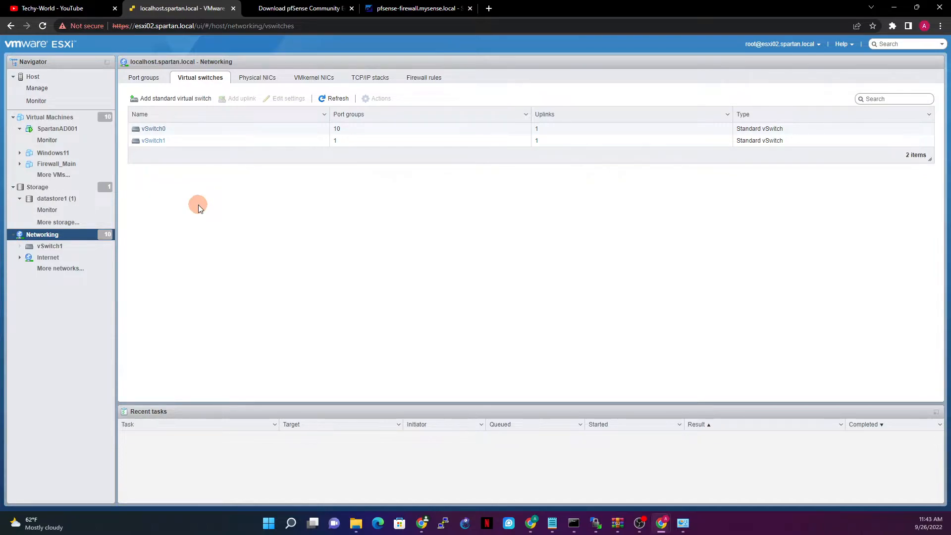
{"action": "left_click", "coordinate": [167, 129]}
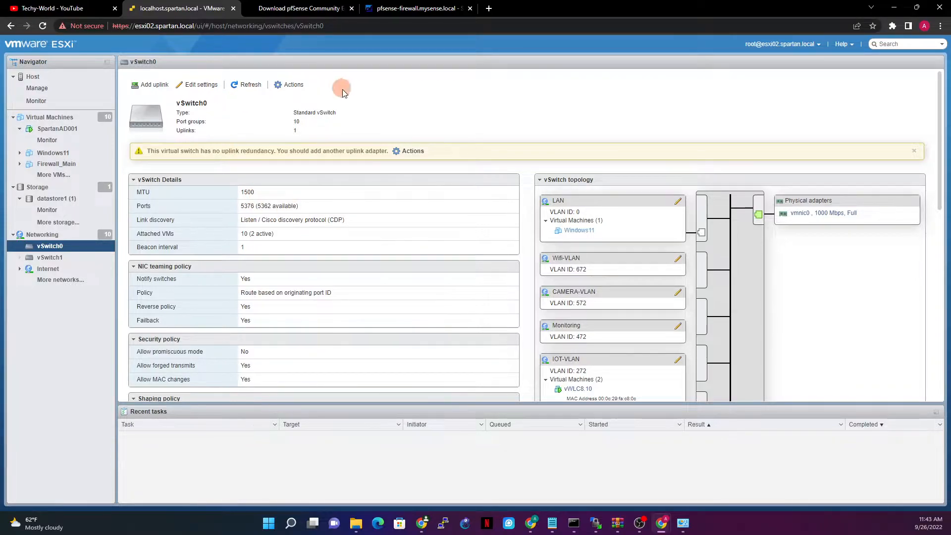
{"action": "left_click", "coordinate": [43, 235]}
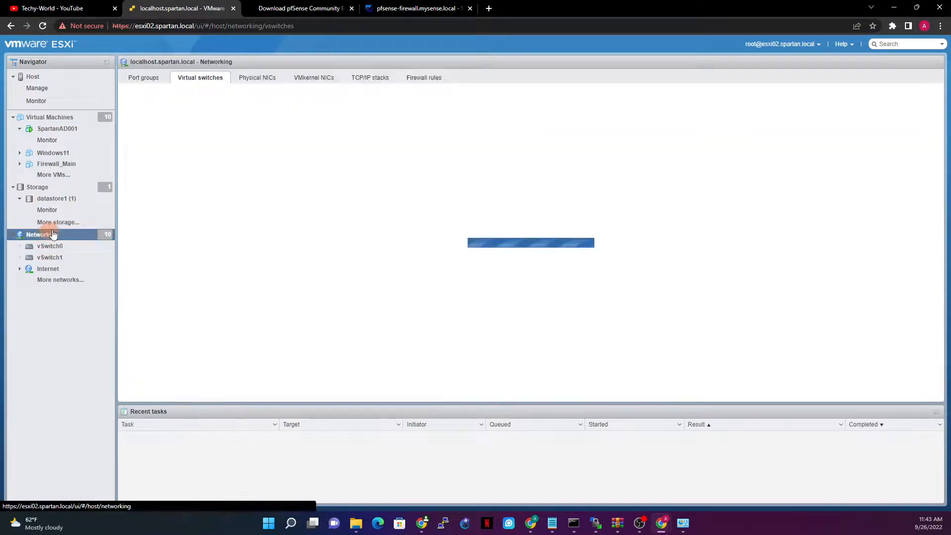
{"action": "left_click", "coordinate": [168, 99]}
{"action": "triple_click", "coordinate": [453, 242]}
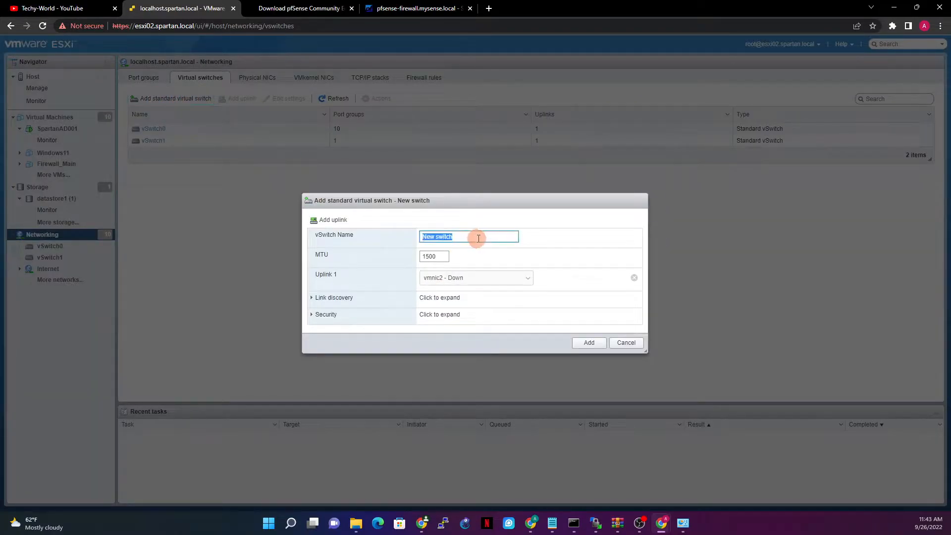
{"action": "left_click", "coordinate": [461, 277]}
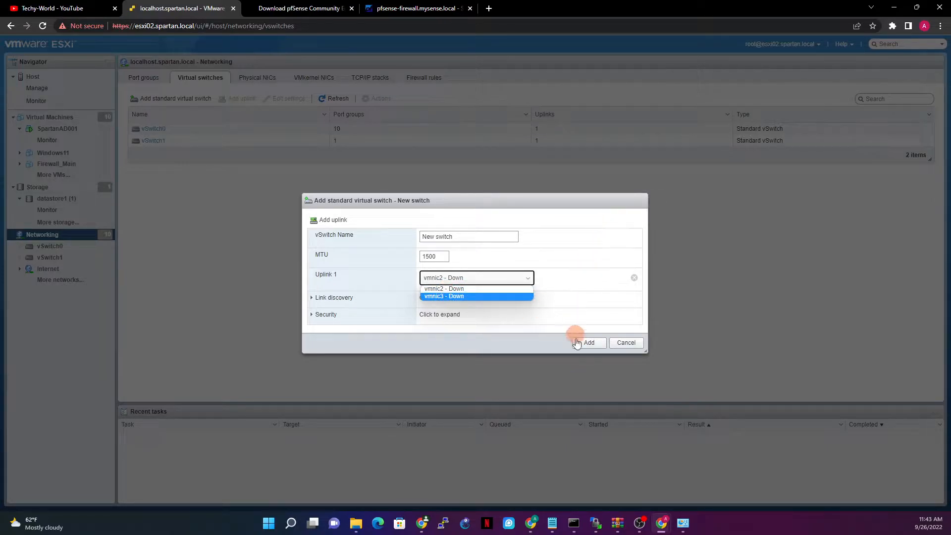
{"action": "left_click", "coordinate": [626, 343]}
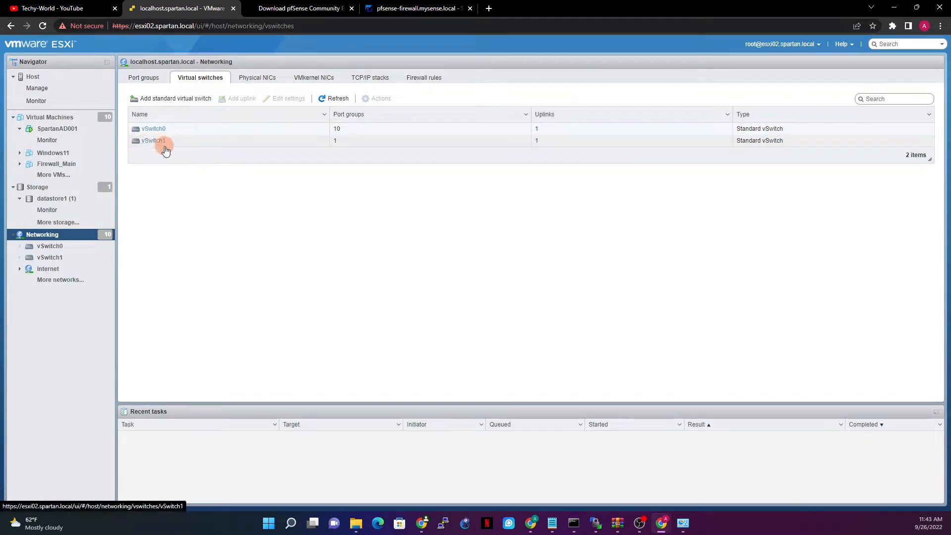
Inspect the vTrunk port group's settings (VLAN 4095) and cancel without saving any changes.
{"action": "left_click", "coordinate": [144, 78]}
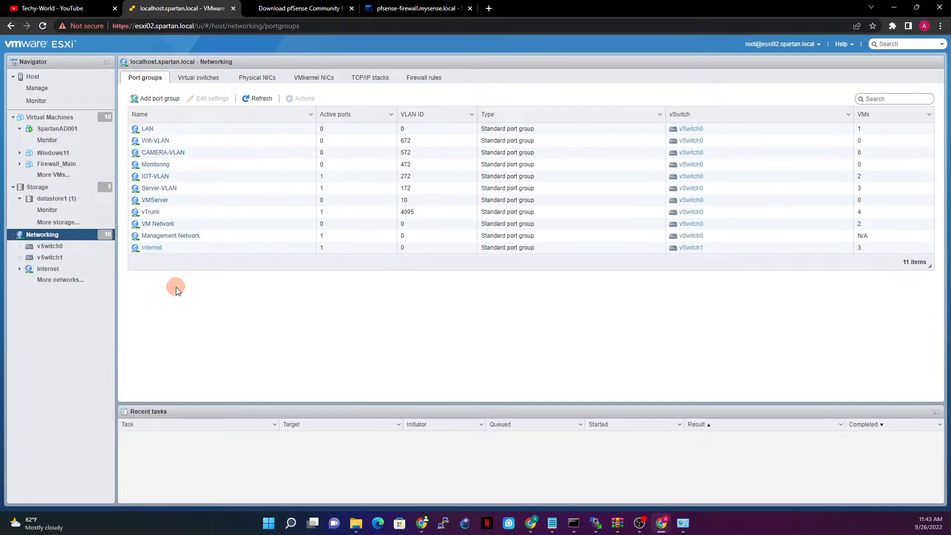
{"action": "left_click", "coordinate": [151, 211]}
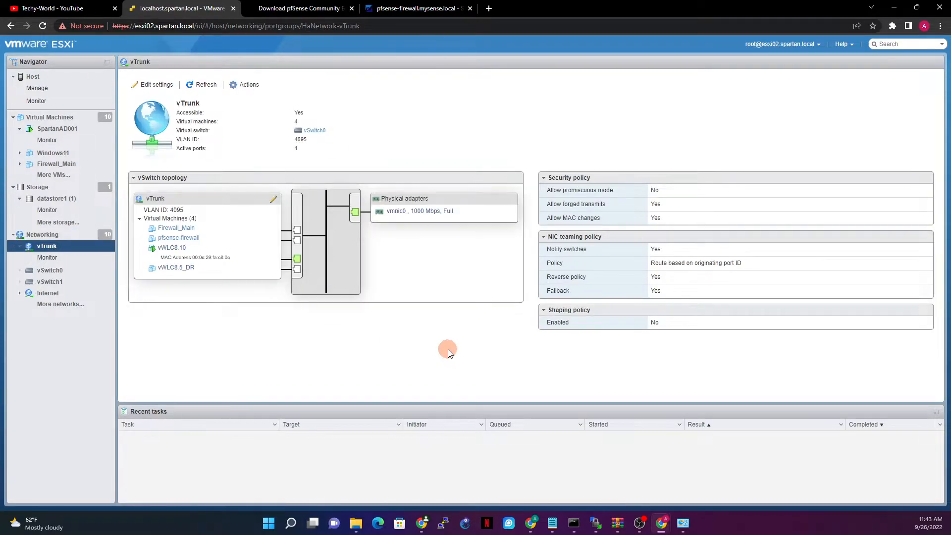
{"action": "left_click", "coordinate": [151, 85]}
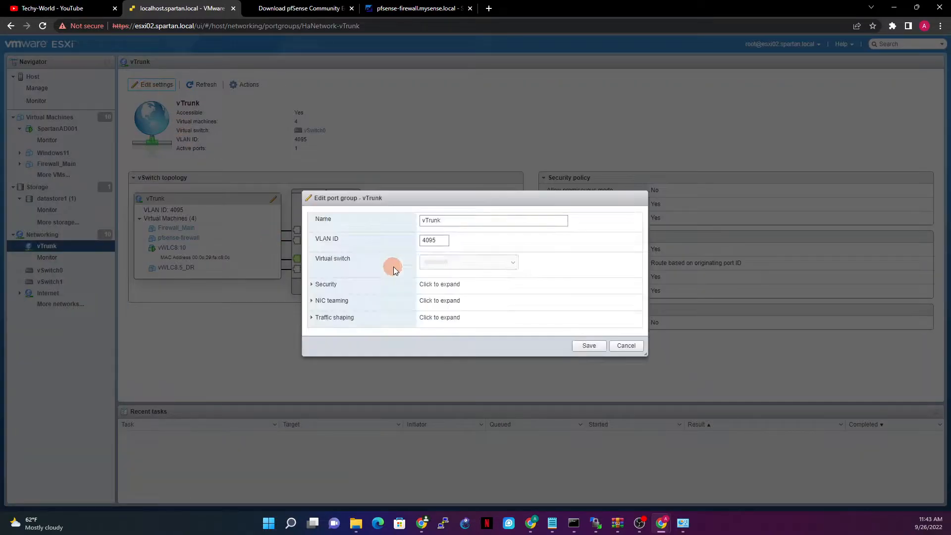
{"action": "double_click", "coordinate": [432, 221]}
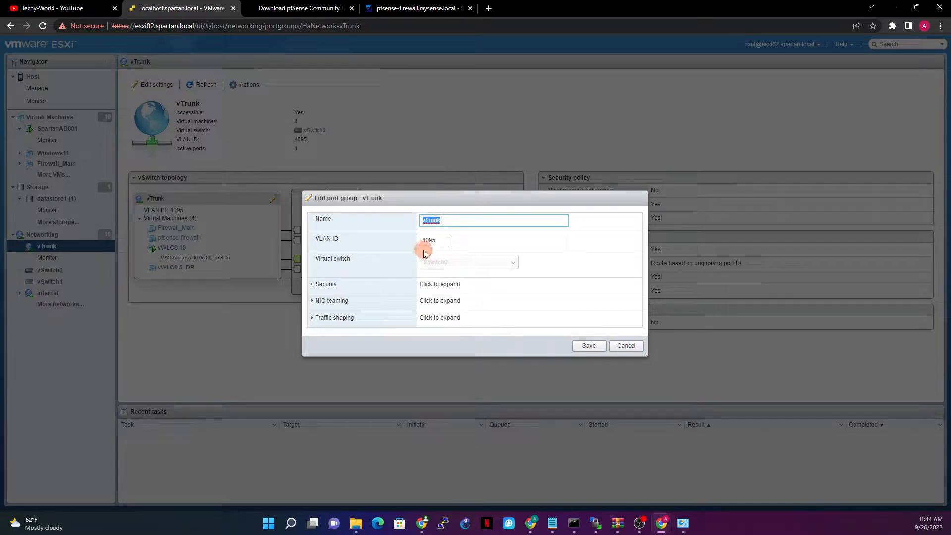
{"action": "left_click", "coordinate": [627, 346]}
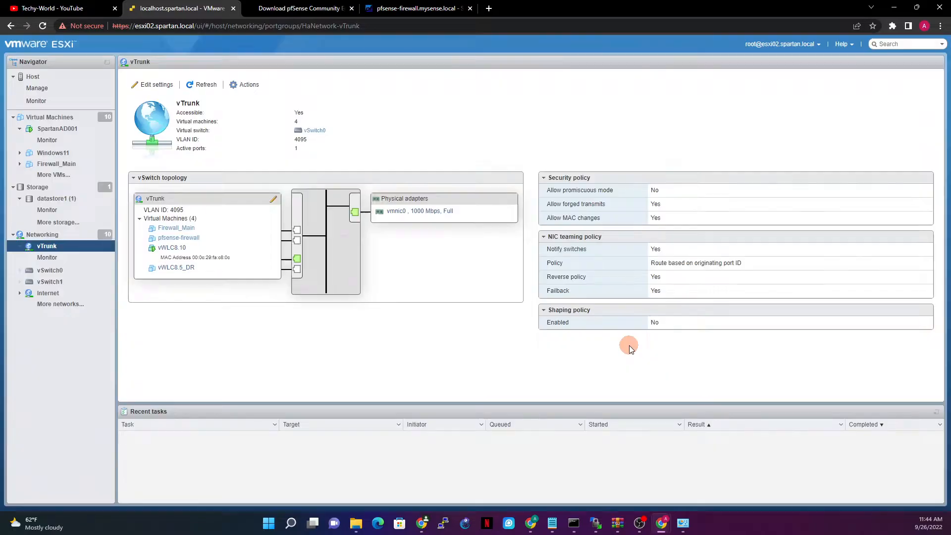
{"action": "left_click", "coordinate": [40, 236]}
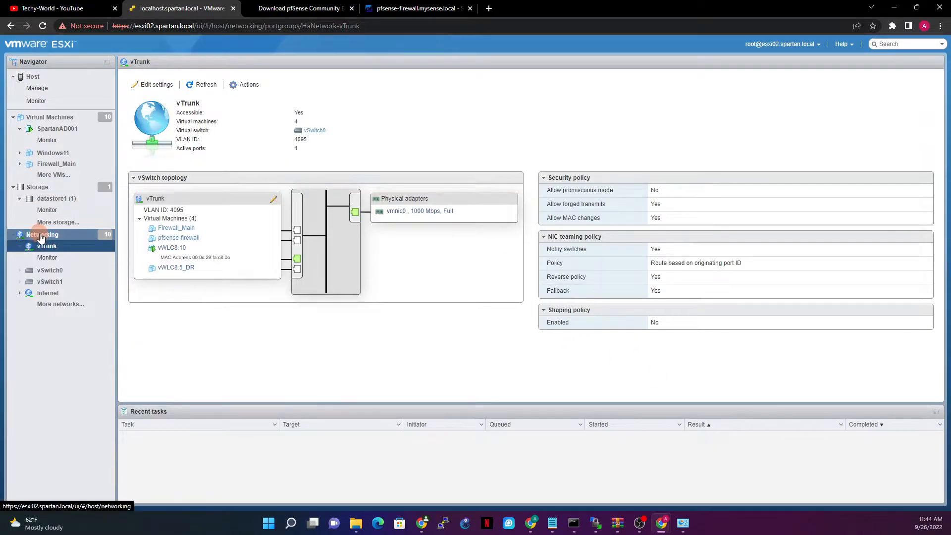
Inspect the Internet port group's settings (VLAN 0, vSwitch1) and cancel, moving on to Storage.
{"action": "left_click", "coordinate": [153, 247]}
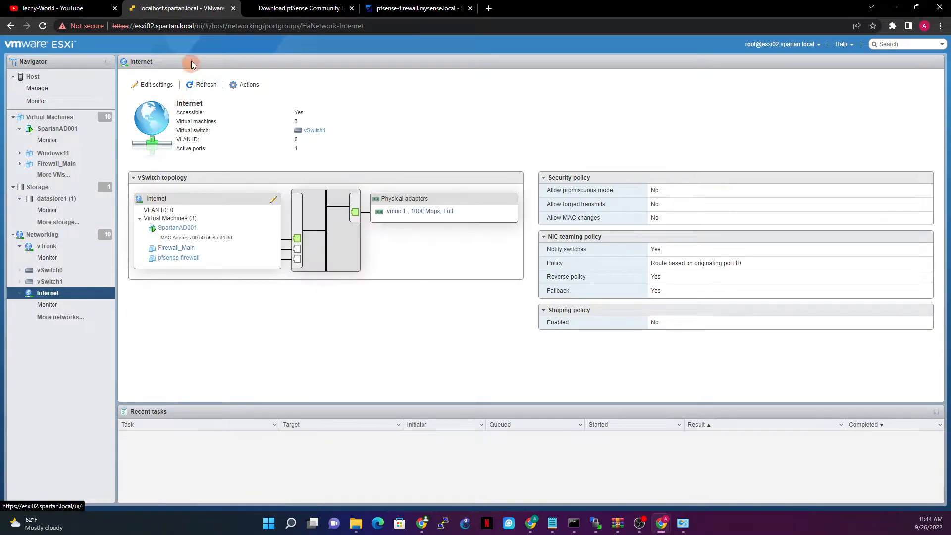
{"action": "left_click", "coordinate": [152, 89]}
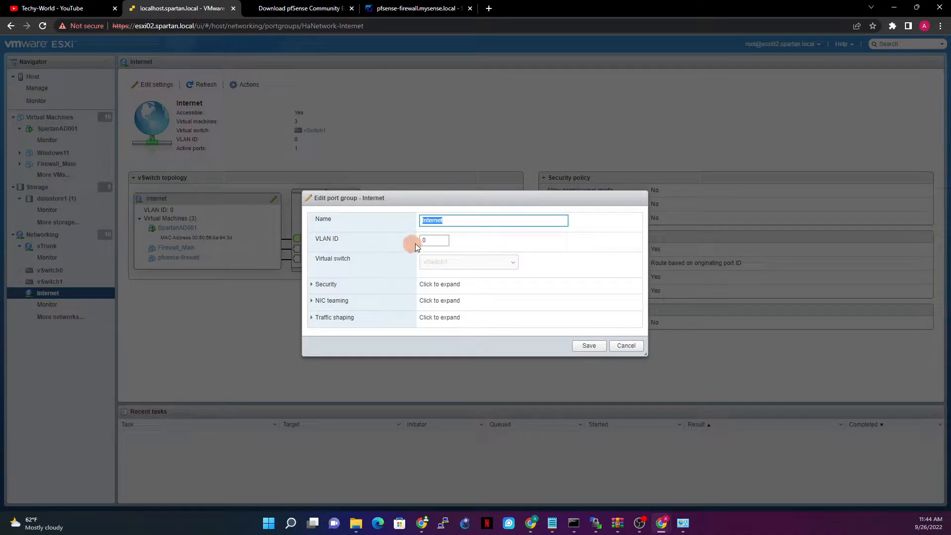
{"action": "left_click", "coordinate": [625, 346]}
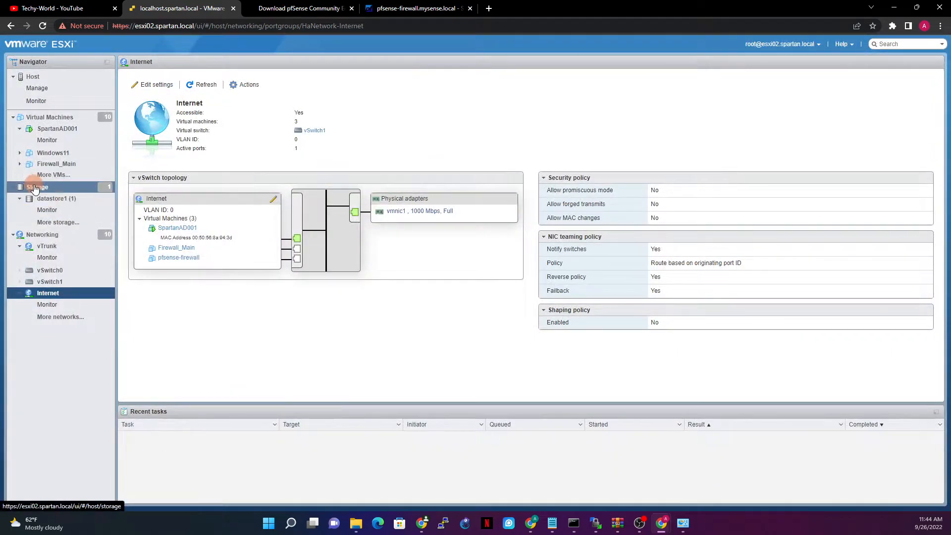
{"action": "left_click", "coordinate": [34, 188]}
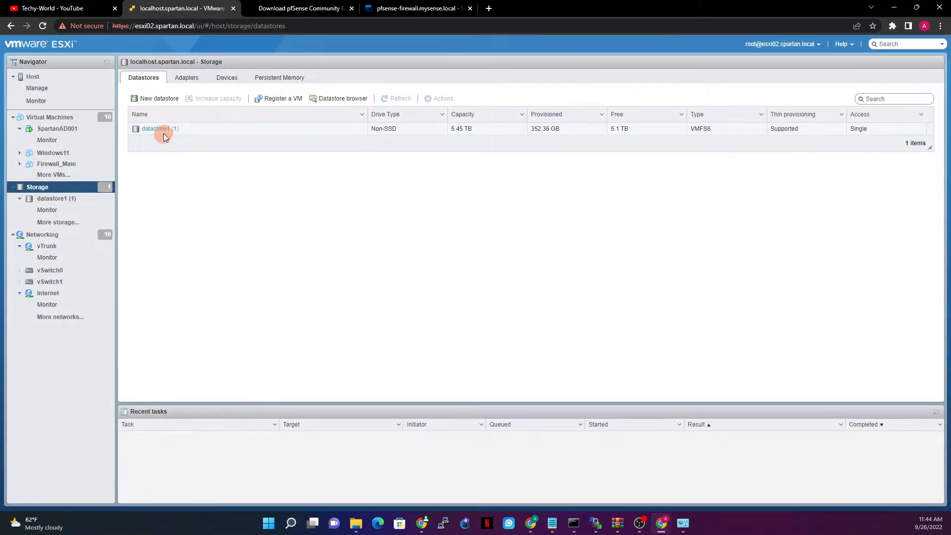
Browse datastore1's ISO folder and select the pfSense-CE-2.6.0 installer image.
{"action": "left_click", "coordinate": [156, 128]}
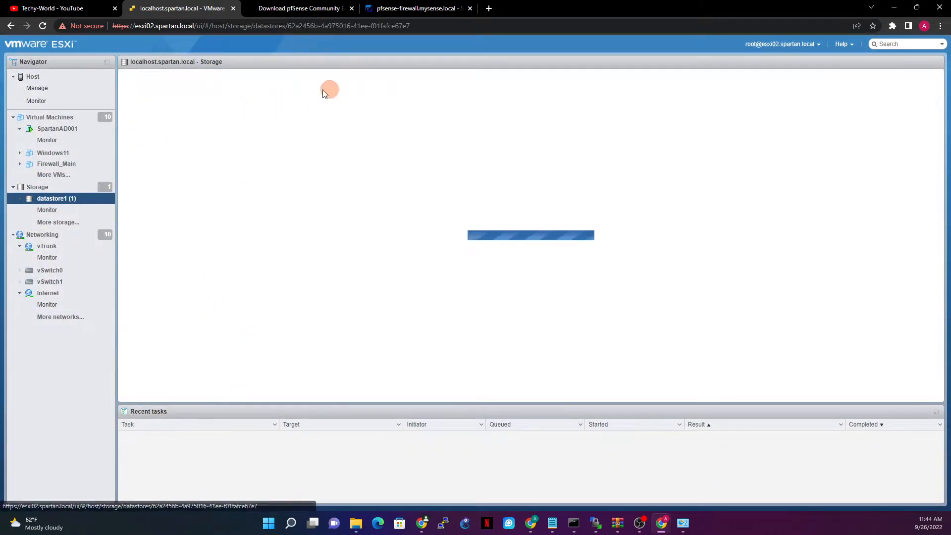
{"action": "left_click", "coordinate": [214, 86]}
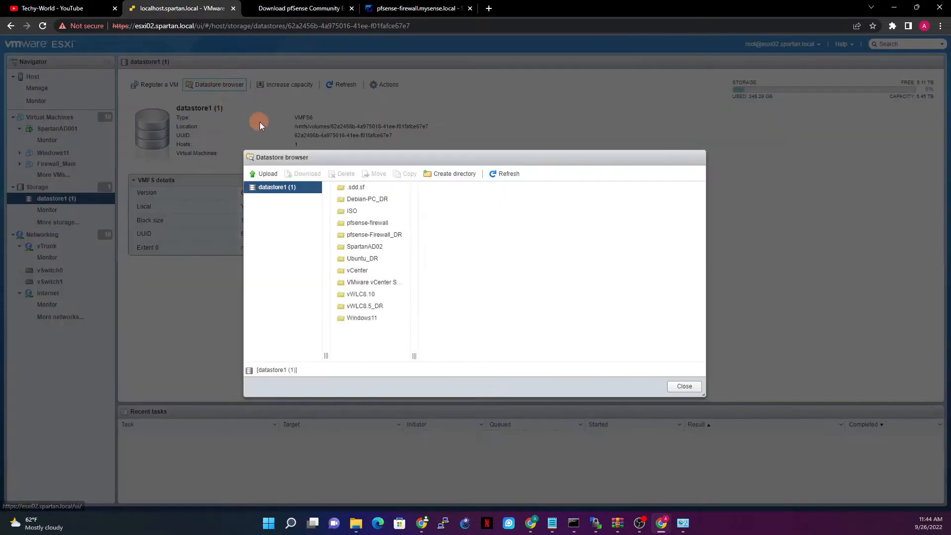
{"action": "left_click", "coordinate": [352, 211]}
{"action": "left_click", "coordinate": [436, 191]}
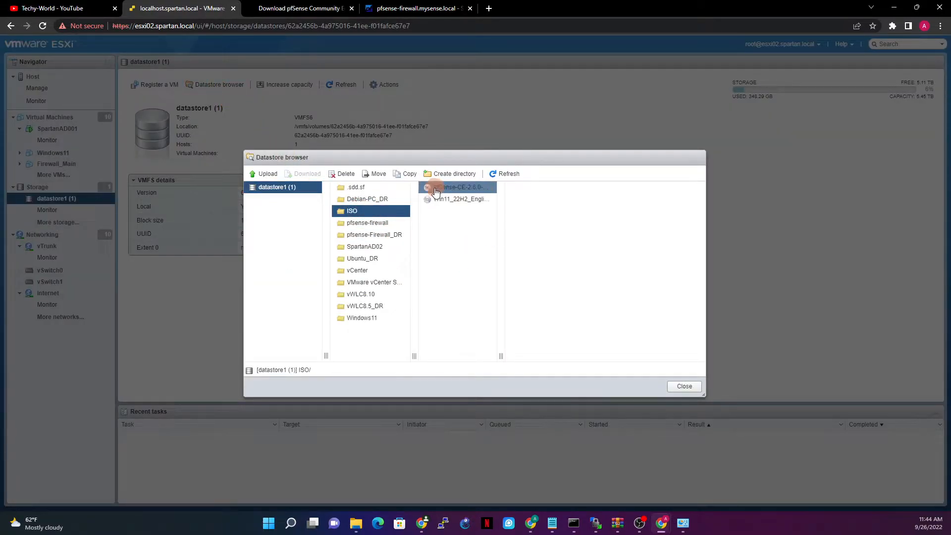
{"action": "left_click", "coordinate": [456, 191]}
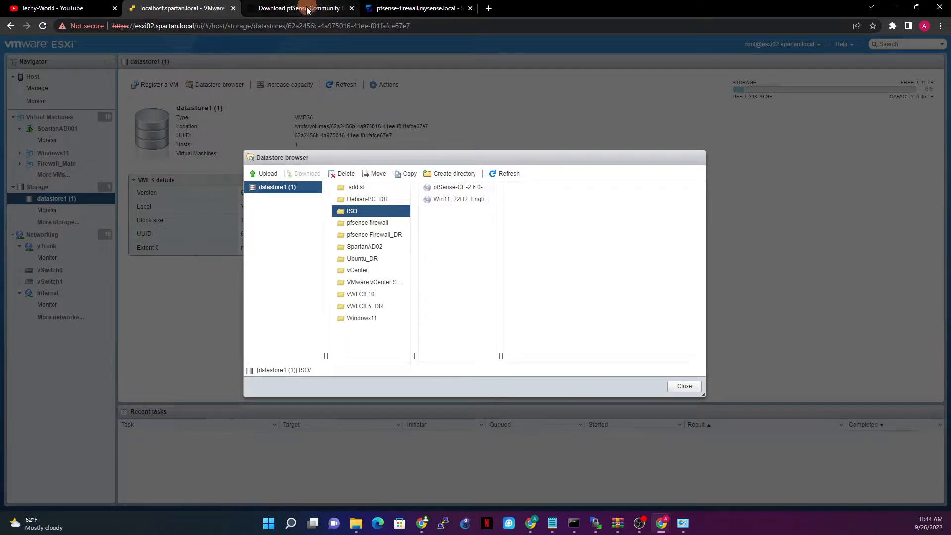
Load pfsense.org/download in a new browser tab.
{"action": "left_click", "coordinate": [489, 9]}
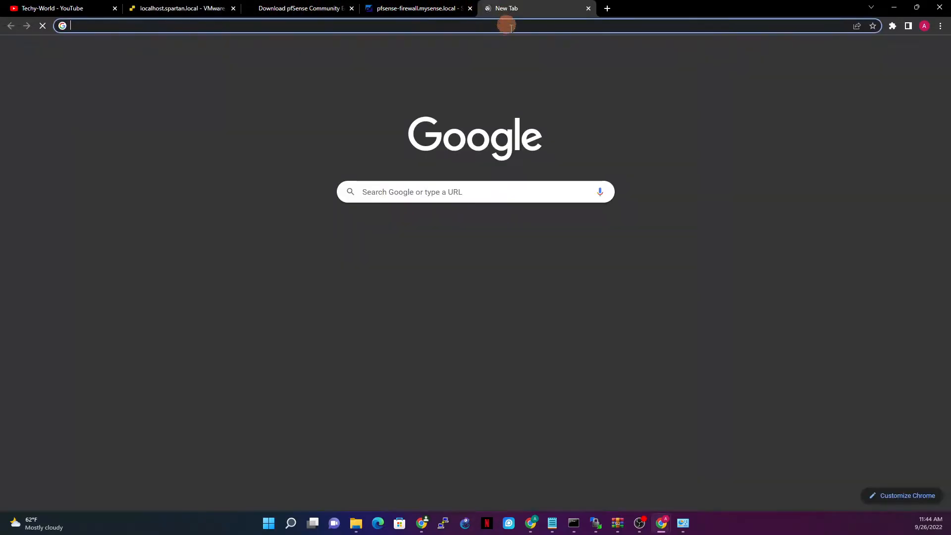
{"action": "type", "text": "pfse"}
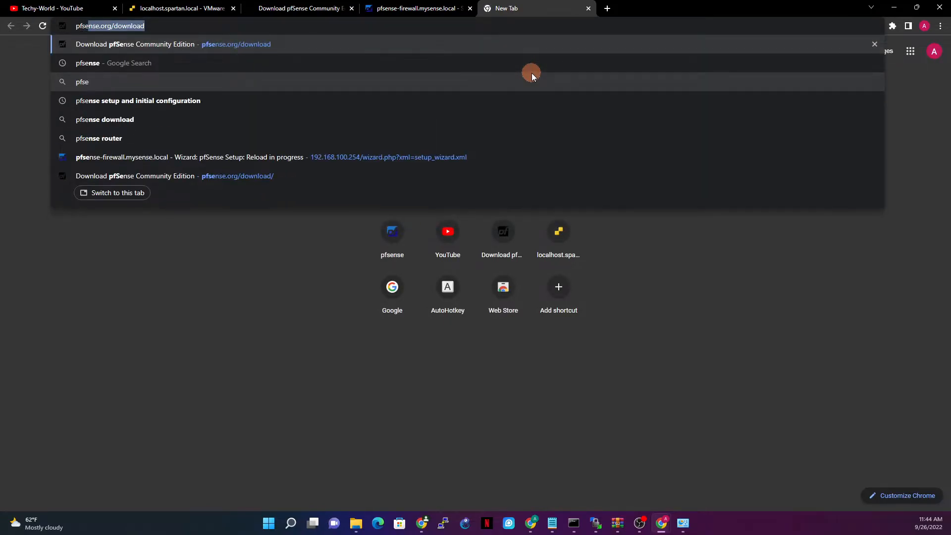
{"action": "type", "text": "nse.org/"}
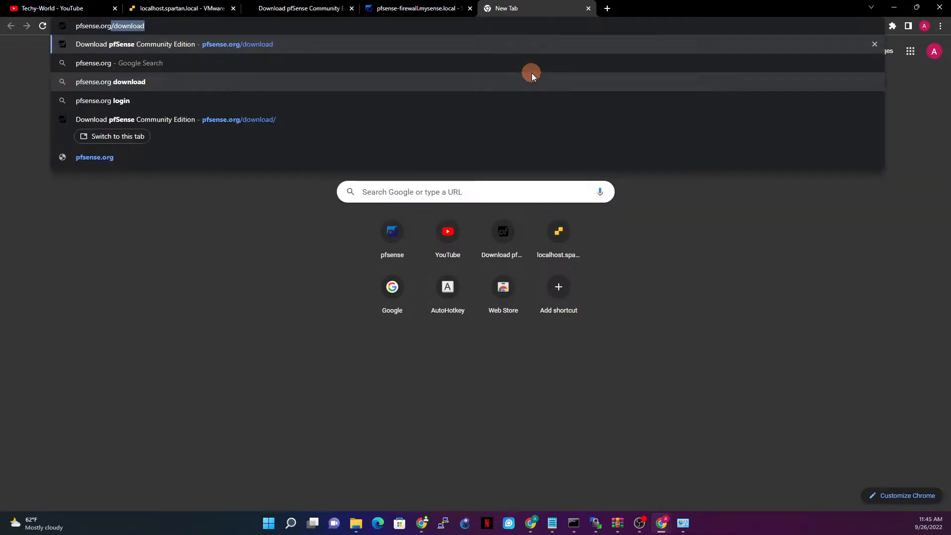
{"action": "type", "text": "download"}
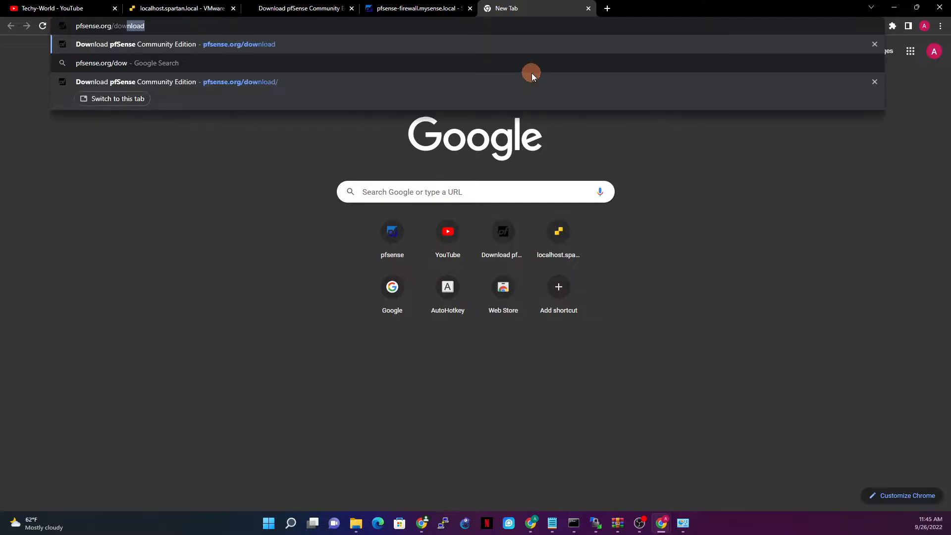
{"action": "key", "text": "Return"}
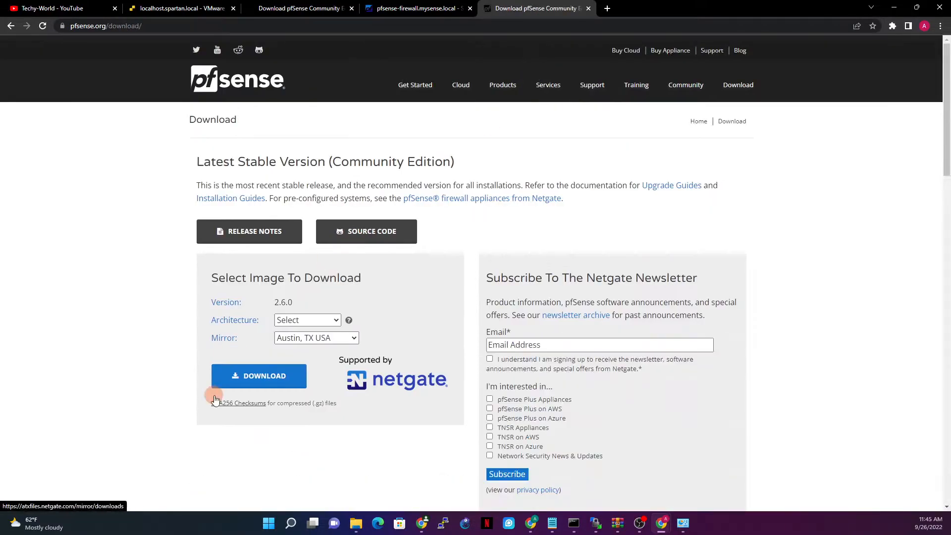
Download the AMD64 (64-bit) DVD Image (ISO) Installer, then return to the ESXi tab.
{"action": "left_click", "coordinate": [304, 321]}
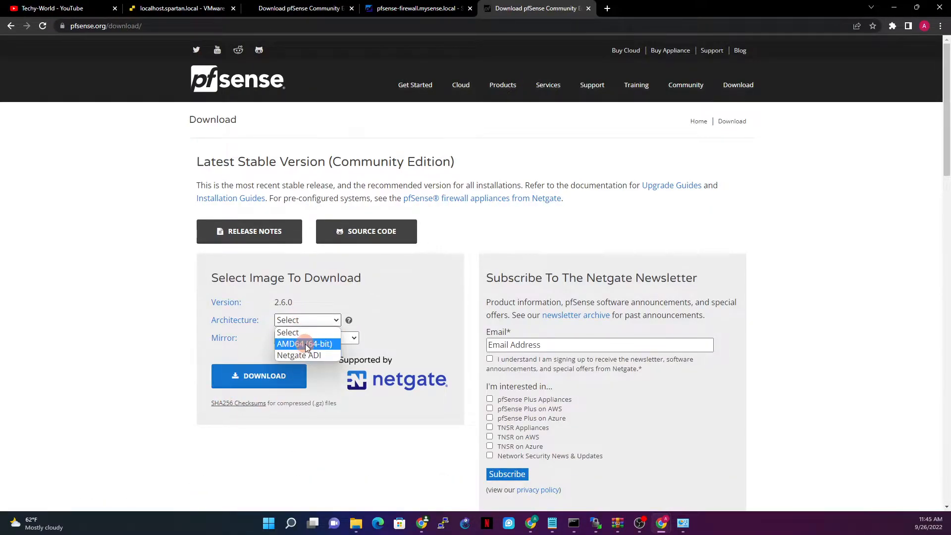
{"action": "left_click", "coordinate": [311, 345]}
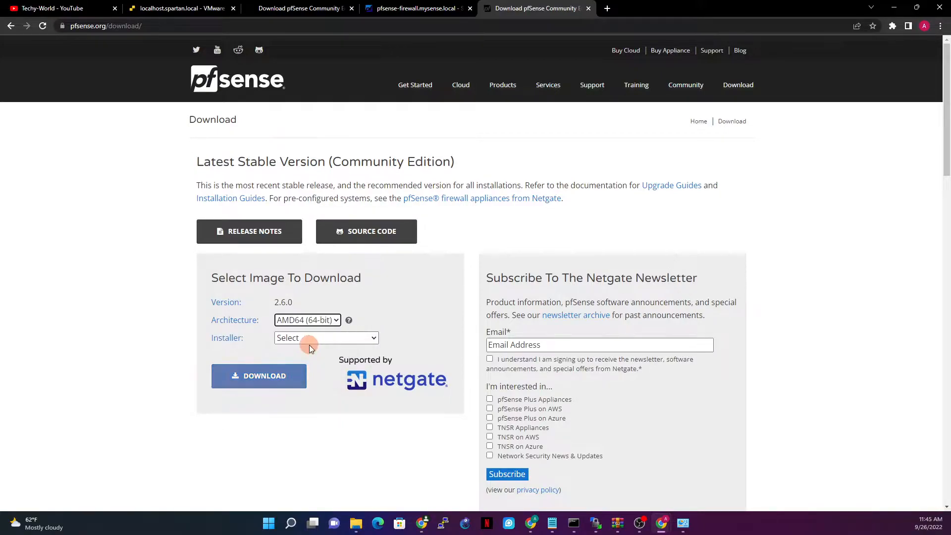
{"action": "left_click", "coordinate": [314, 338]}
{"action": "left_click", "coordinate": [309, 375]}
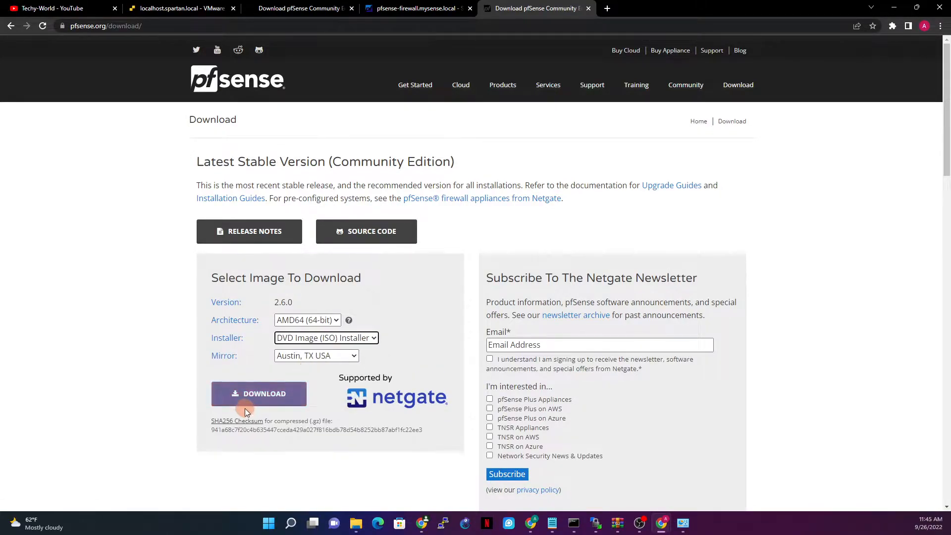
{"action": "left_click", "coordinate": [266, 395]}
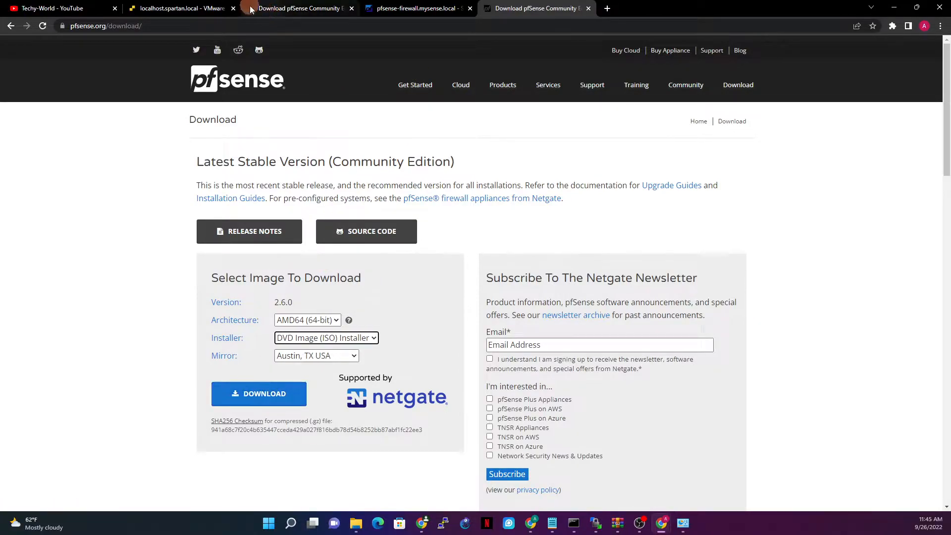
{"action": "left_click", "coordinate": [184, 7]}
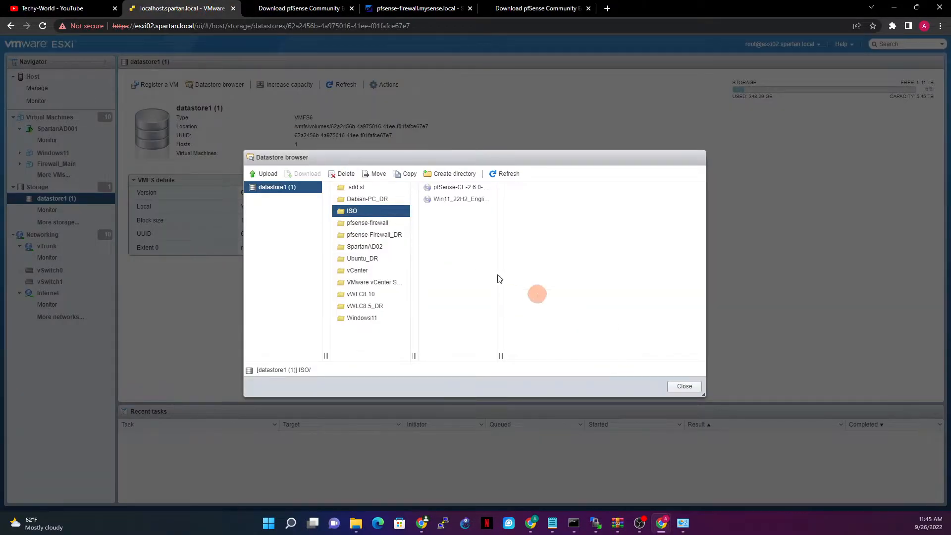
Upload pfSense-CE-2.6.0-RELEASE-amd64 from the Desktop into the ISO folder and close the datastore browser.
{"action": "left_click", "coordinate": [267, 176]}
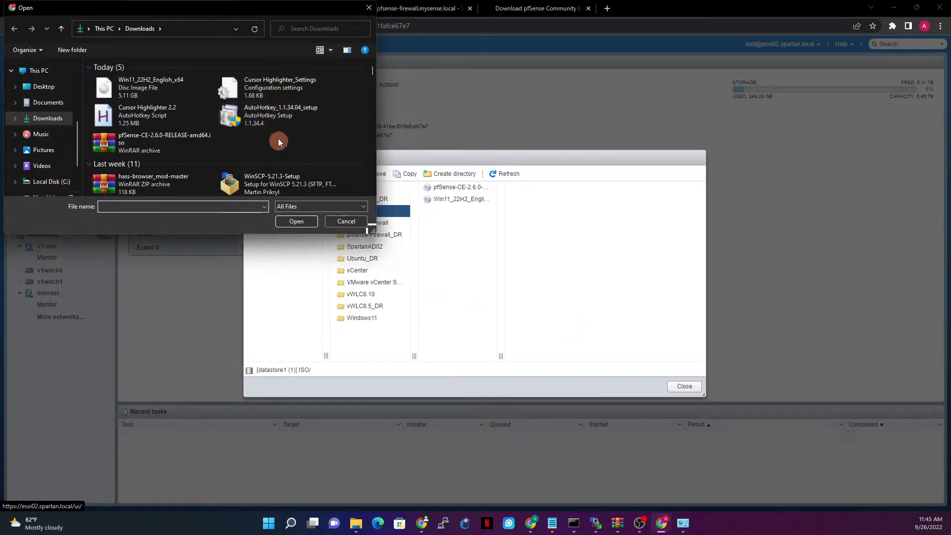
{"action": "left_click", "coordinate": [37, 87]}
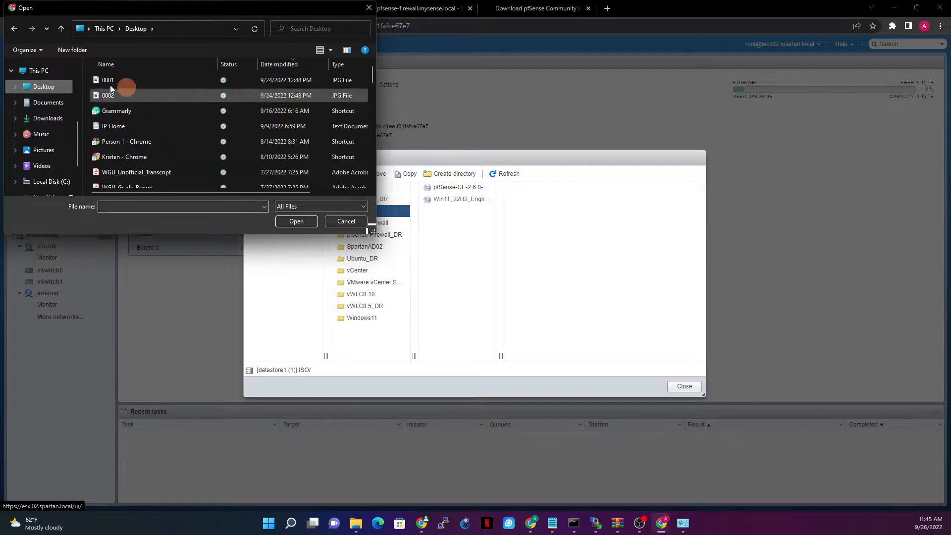
{"action": "left_click", "coordinate": [131, 112]}
{"action": "type", "text": "pfSense-CE-2.6.0-RELEASE-amd64"}
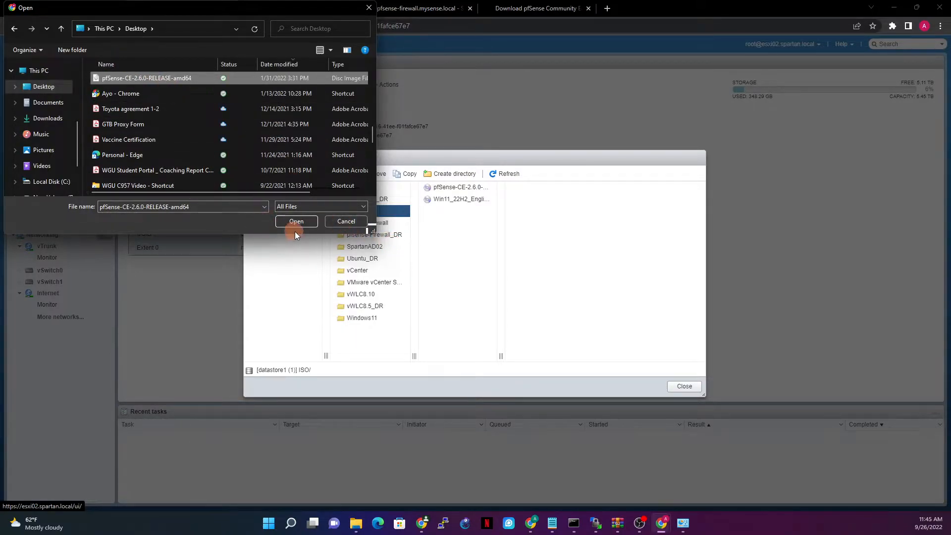
{"action": "left_click", "coordinate": [360, 224]}
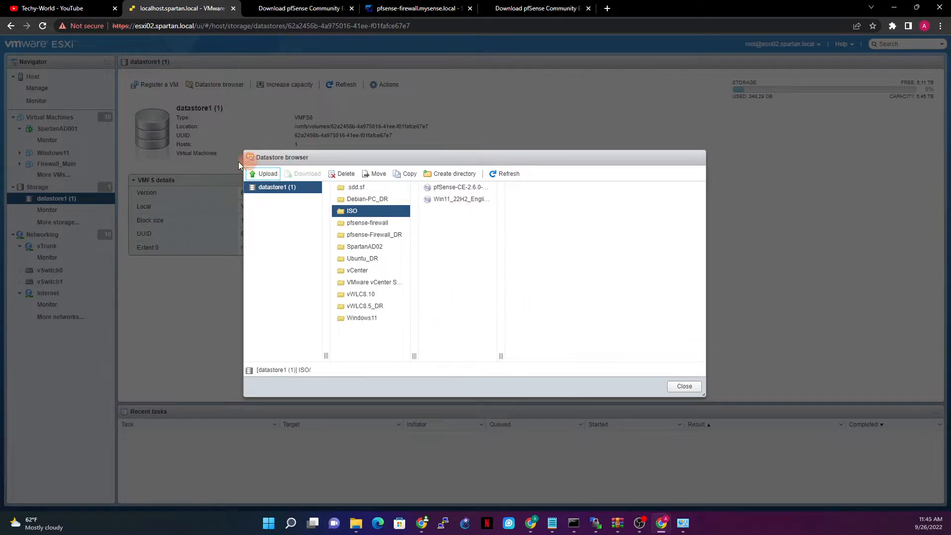
{"action": "left_click", "coordinate": [684, 386]}
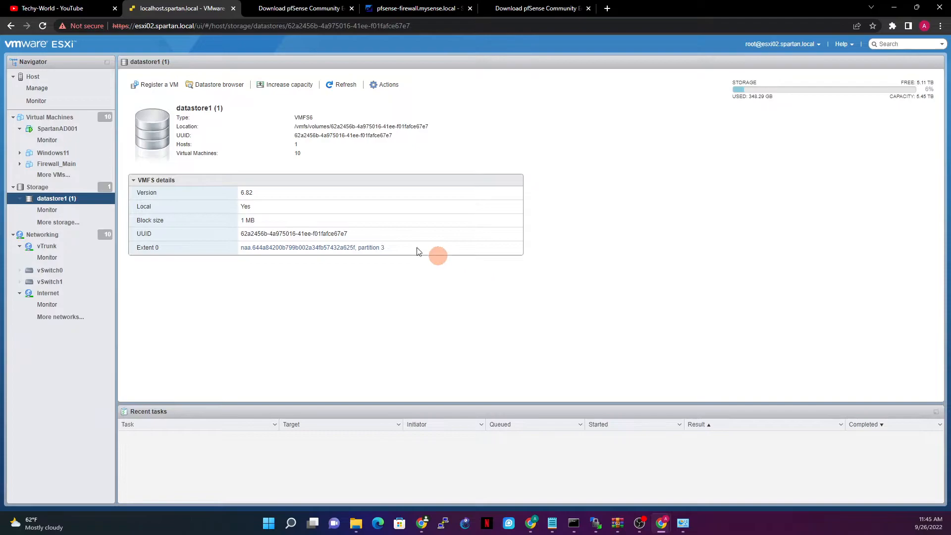
Start the Create/Register VM wizard with the Create a new virtual machine option.
{"action": "left_click", "coordinate": [47, 118]}
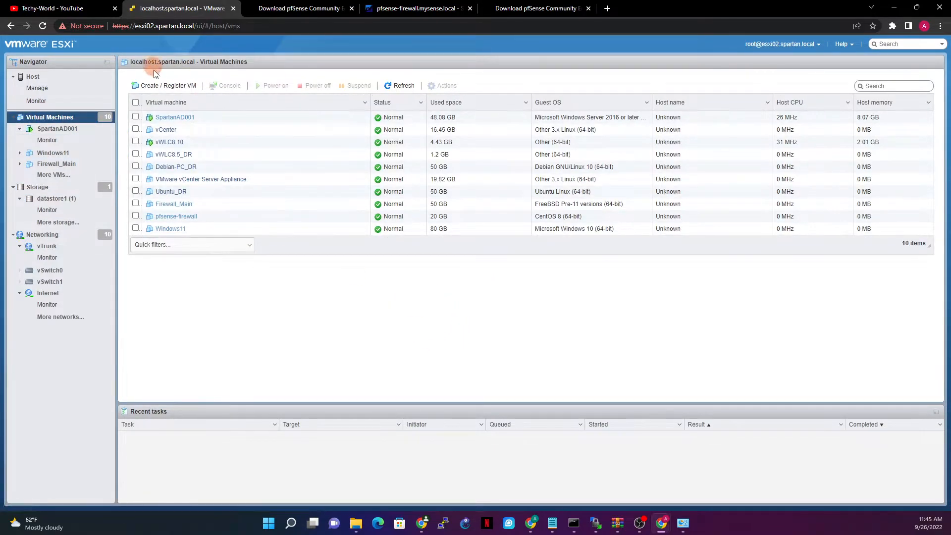
{"action": "left_click", "coordinate": [156, 86]}
{"action": "left_click", "coordinate": [389, 192]}
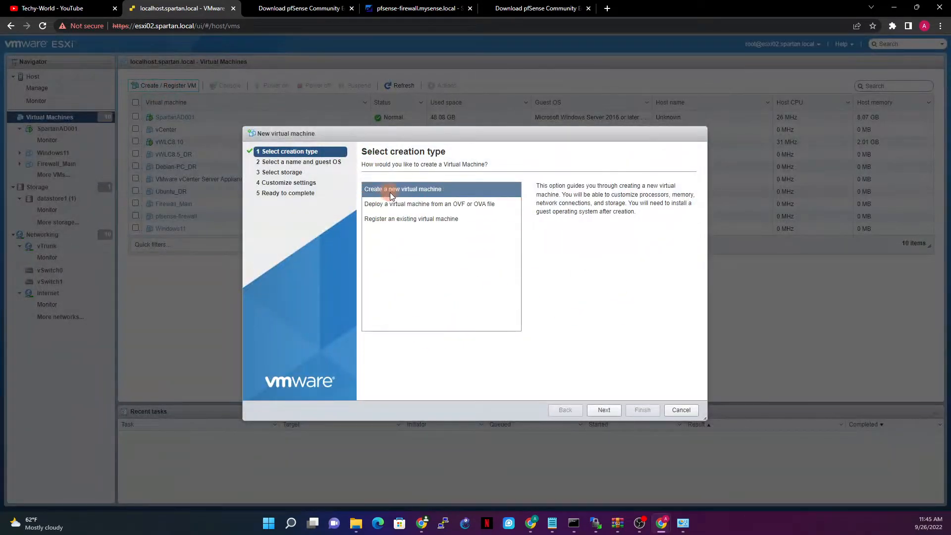
{"action": "left_click", "coordinate": [604, 410]}
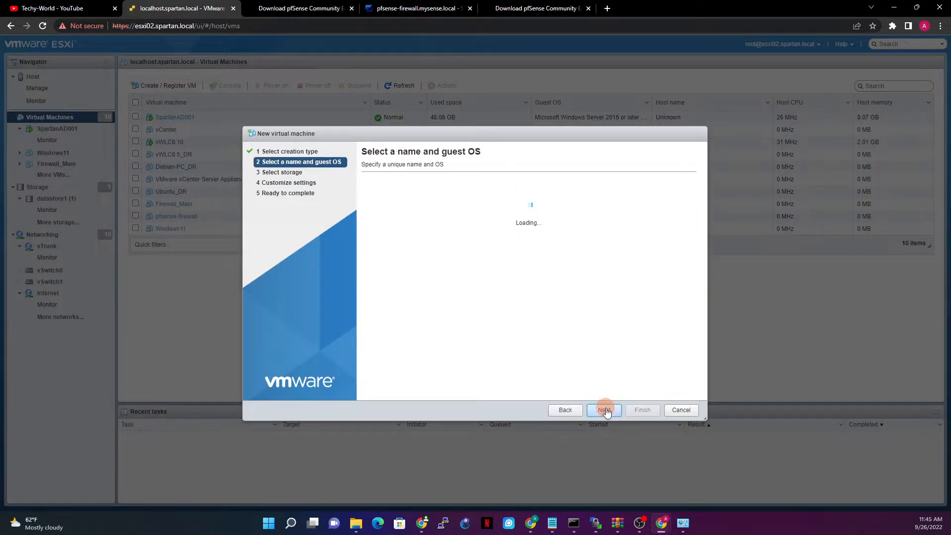
Name the VM pf-sense with guest OS Linux, CentOS 8 (64-bit).
{"action": "left_click", "coordinate": [455, 200]}
{"action": "type", "text": "pf"}
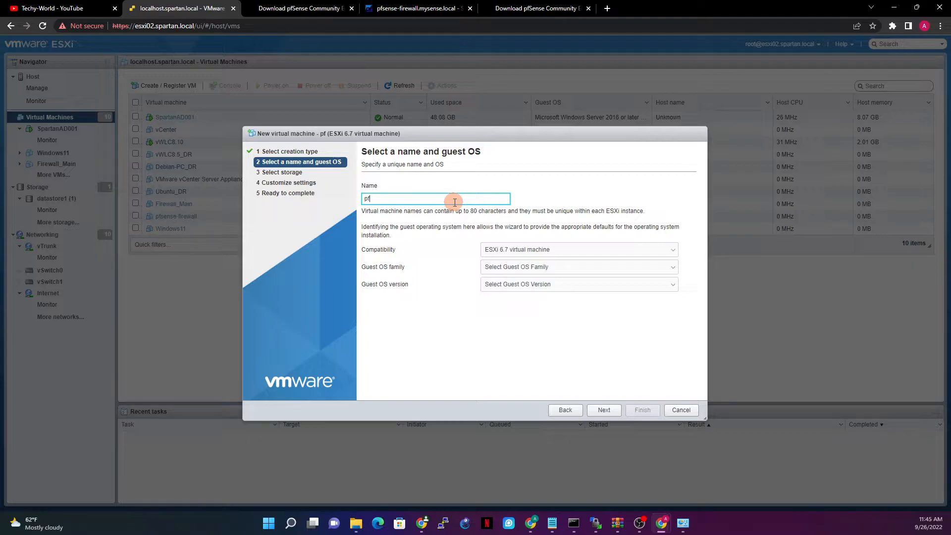
{"action": "type", "text": "-"}
{"action": "type", "text": "sense"}
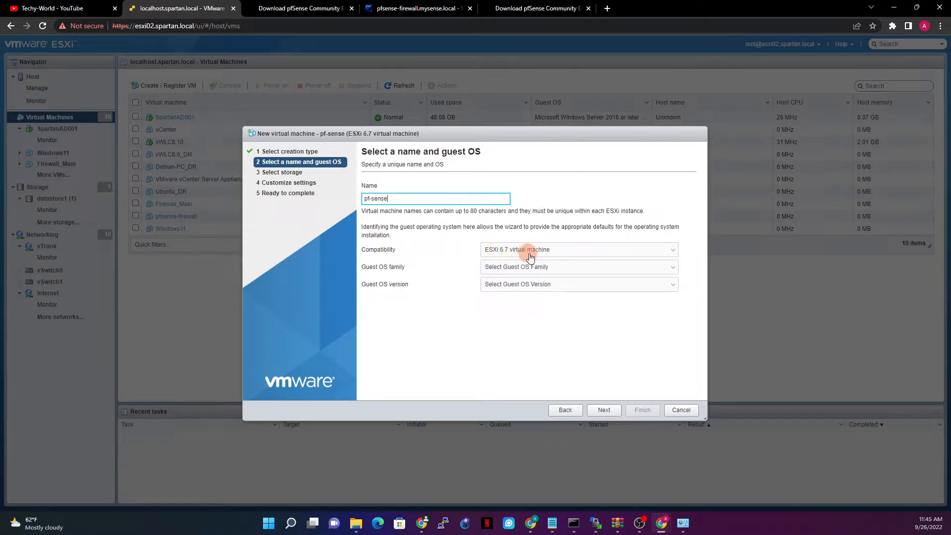
{"action": "left_click", "coordinate": [515, 267]}
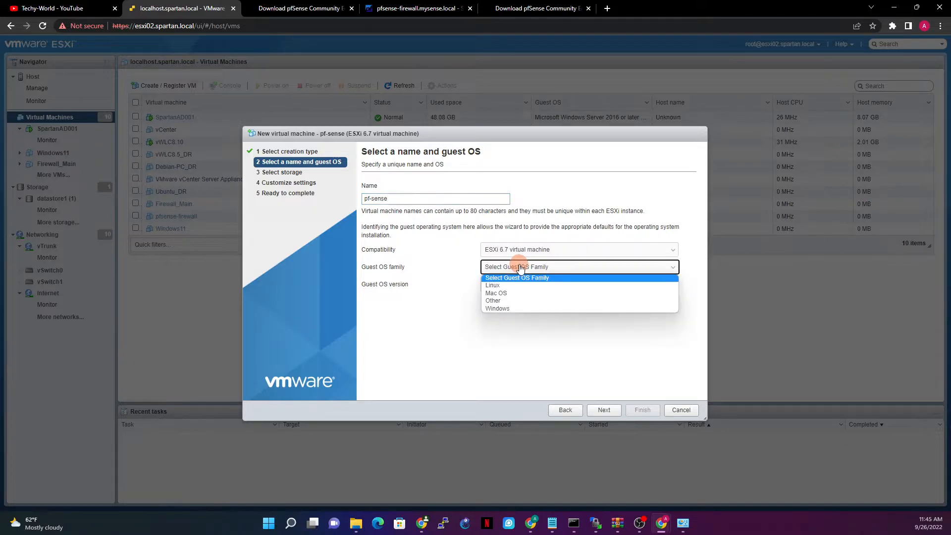
{"action": "left_click", "coordinate": [509, 286]}
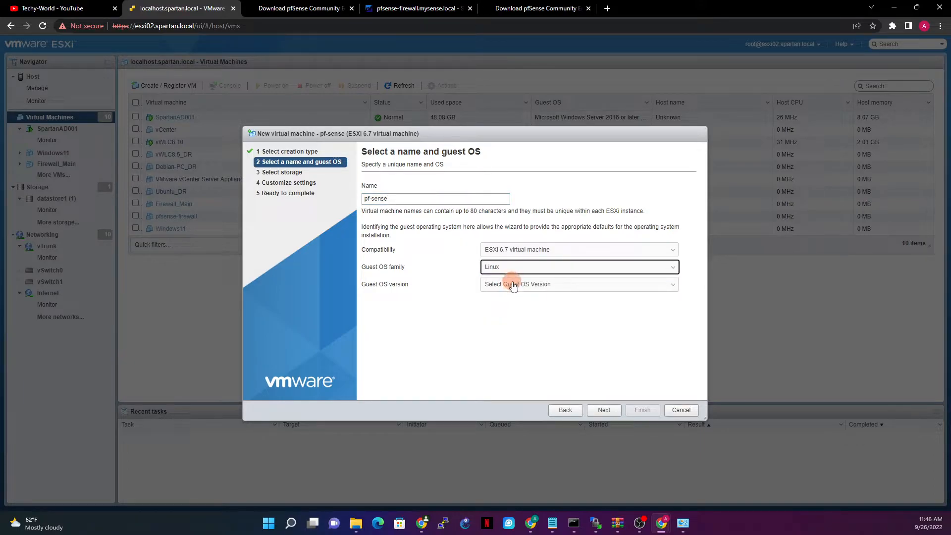
{"action": "left_click", "coordinate": [512, 286]}
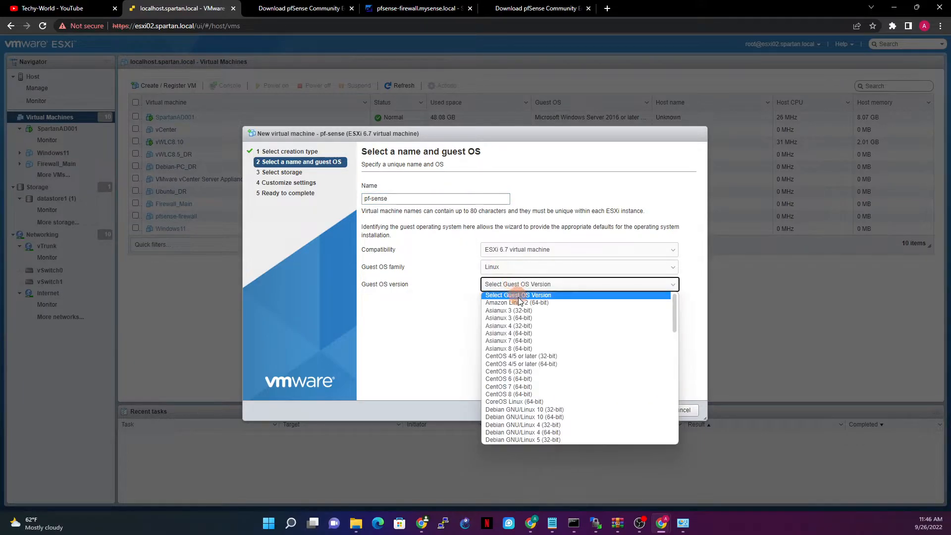
{"action": "left_click", "coordinate": [522, 395]}
{"action": "left_click", "coordinate": [604, 410]}
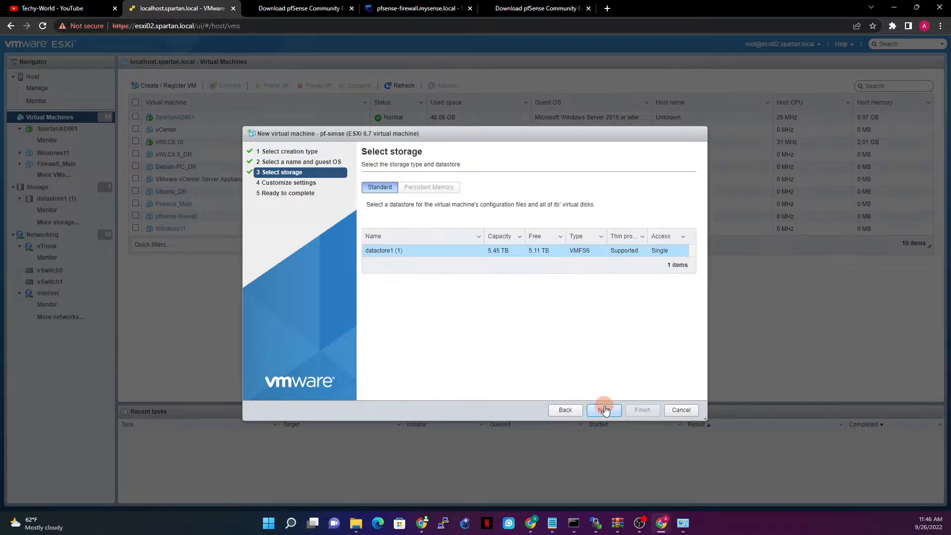
Keep datastore1 and give the VM 2 CPUs and 4096 MB memory.
{"action": "left_click", "coordinate": [605, 410]}
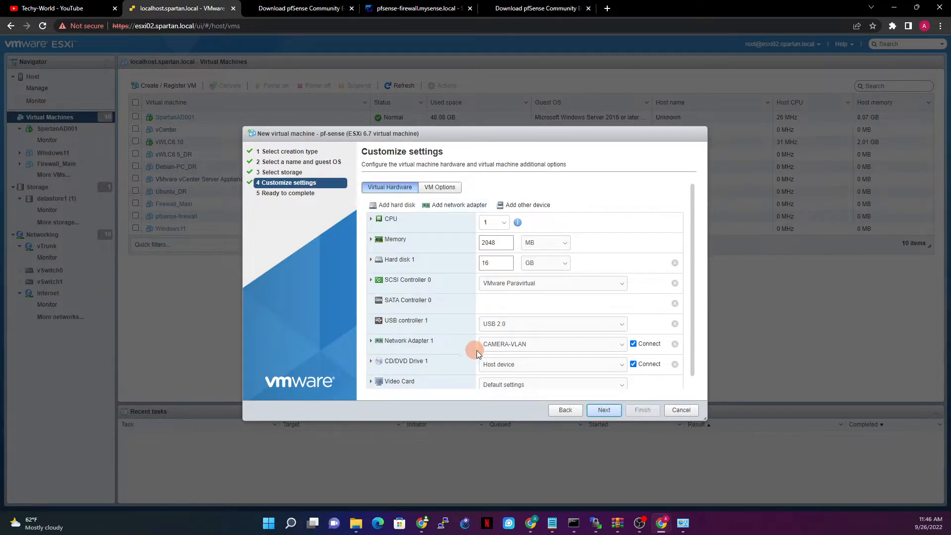
{"action": "left_click", "coordinate": [495, 222]}
{"action": "left_click", "coordinate": [487, 243]}
{"action": "double_click", "coordinate": [489, 242]}
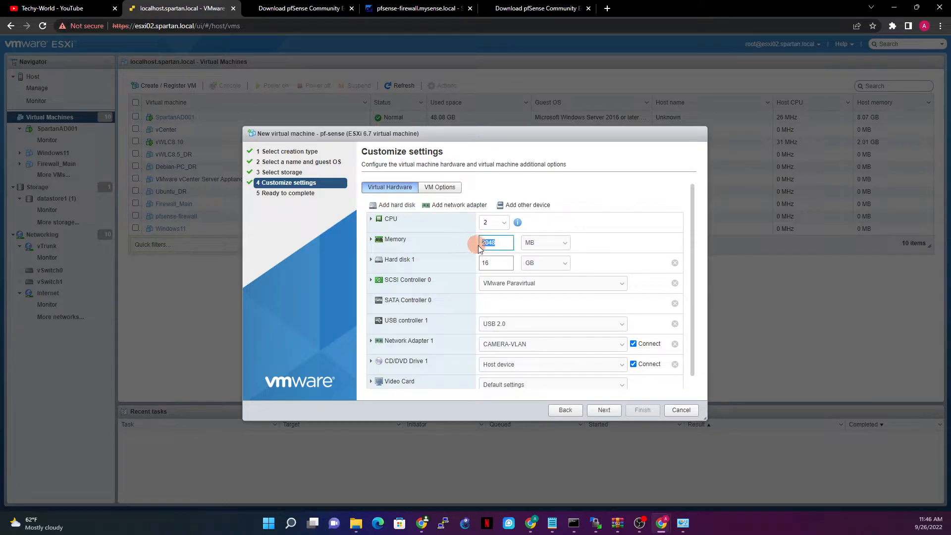
{"action": "type", "text": "406"}
{"action": "type", "text": "6"}
Set Hard disk 1 to 20 GB on SATA controller 0.
{"action": "double_click", "coordinate": [496, 268]}
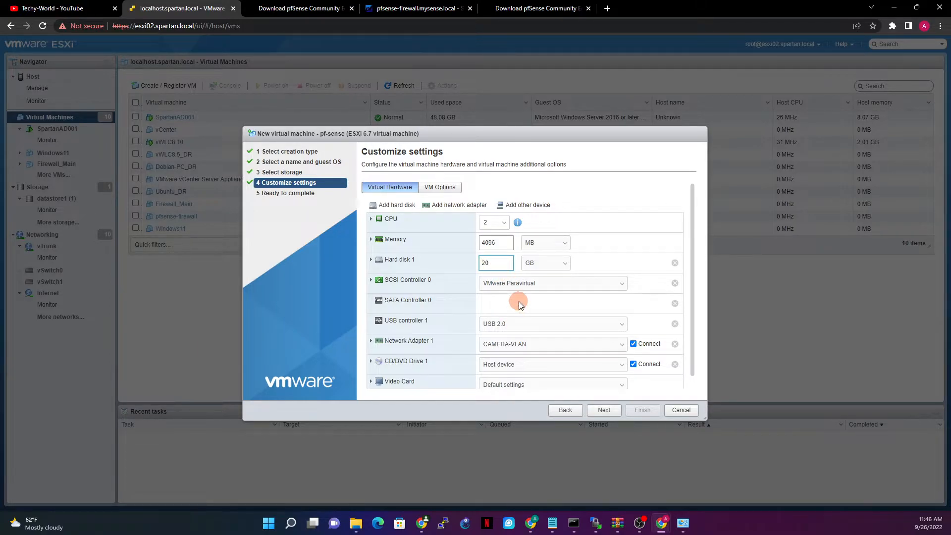
{"action": "left_click", "coordinate": [371, 262]}
{"action": "scroll", "coordinate": [589, 340], "scroll_direction": "down", "scroll_amount": 2}
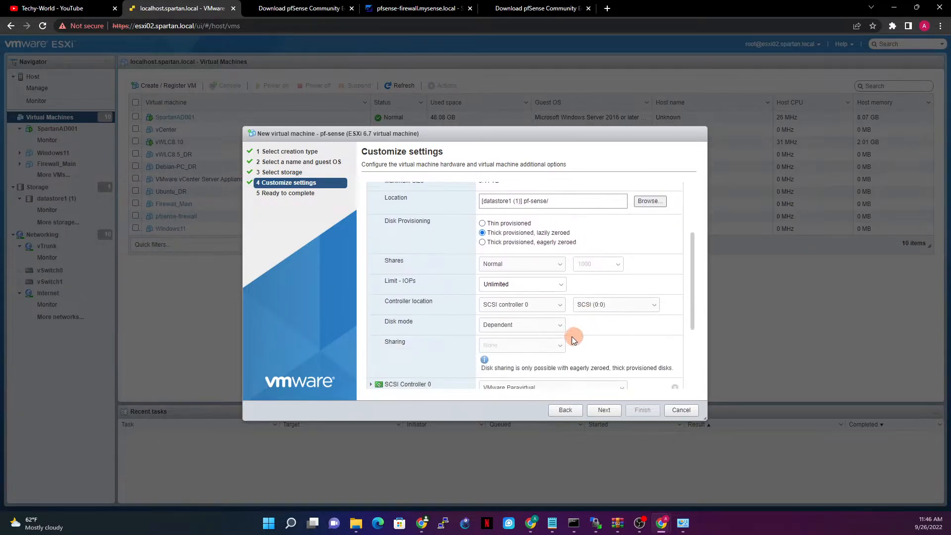
{"action": "left_click", "coordinate": [515, 304]}
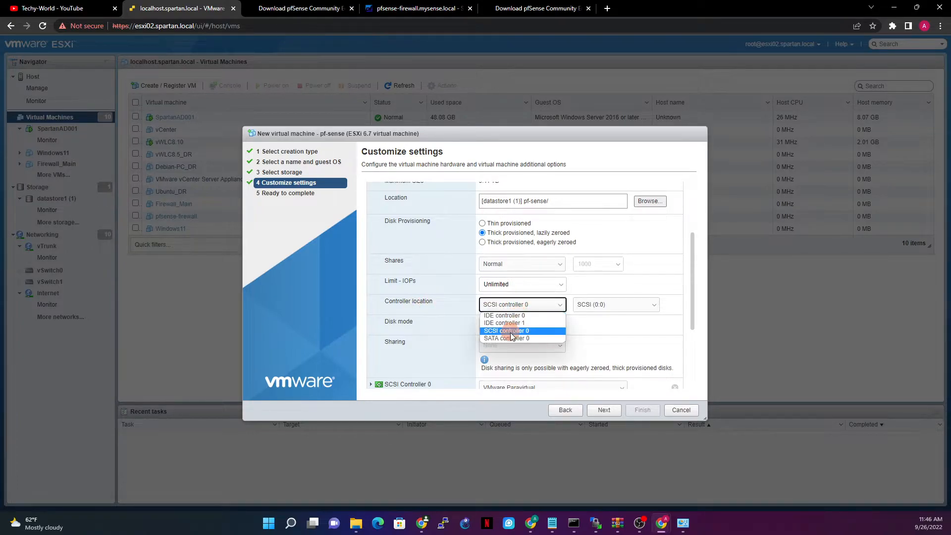
{"action": "left_click", "coordinate": [512, 338]}
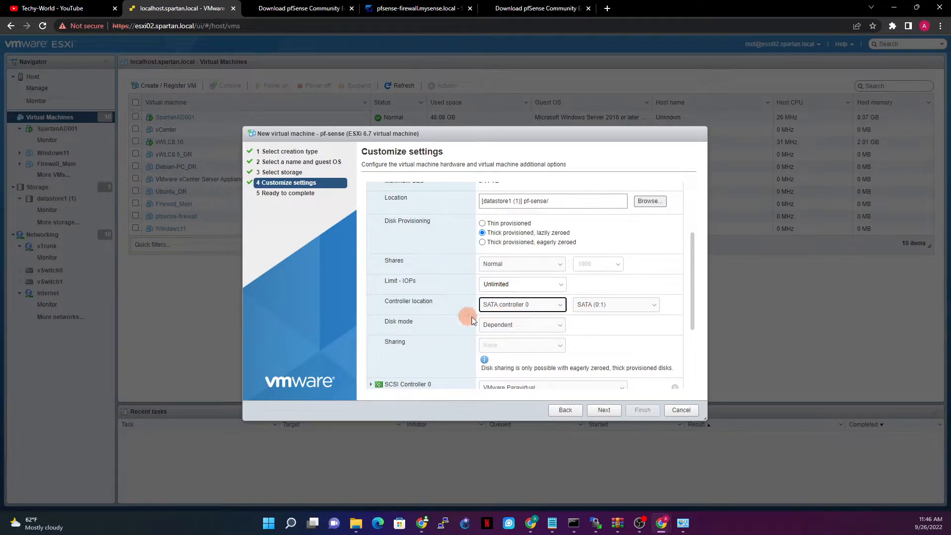
{"action": "scroll", "coordinate": [475, 311], "scroll_direction": "up", "scroll_amount": 3}
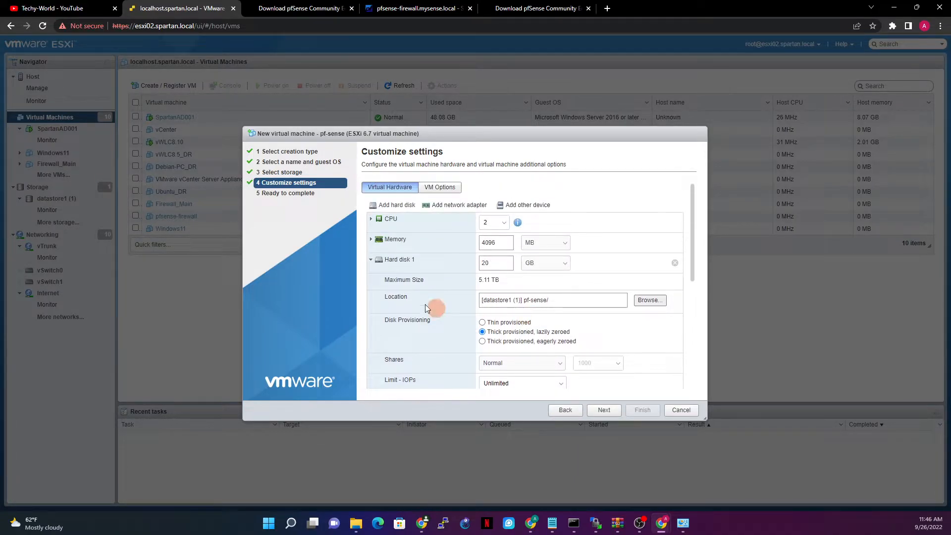
Connect Network Adapter 1 to the Internet port group.
{"action": "left_click", "coordinate": [371, 259]}
{"action": "scroll", "coordinate": [500, 319], "scroll_direction": "down", "scroll_amount": 1}
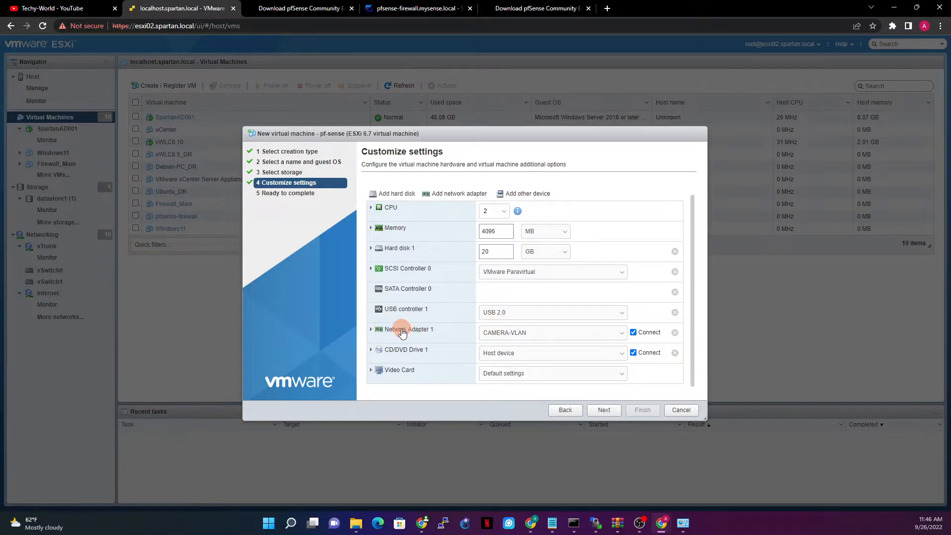
{"action": "left_click", "coordinate": [521, 333]}
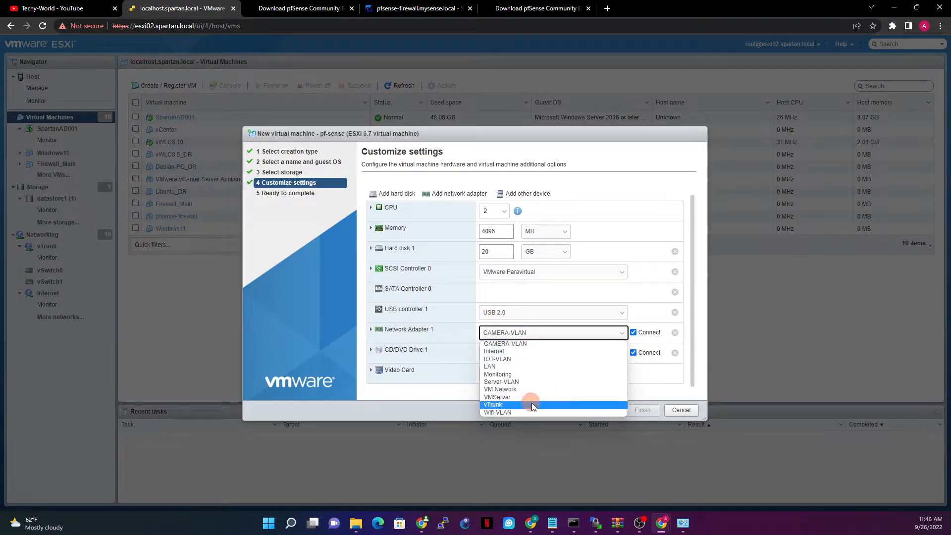
{"action": "left_click", "coordinate": [529, 351]}
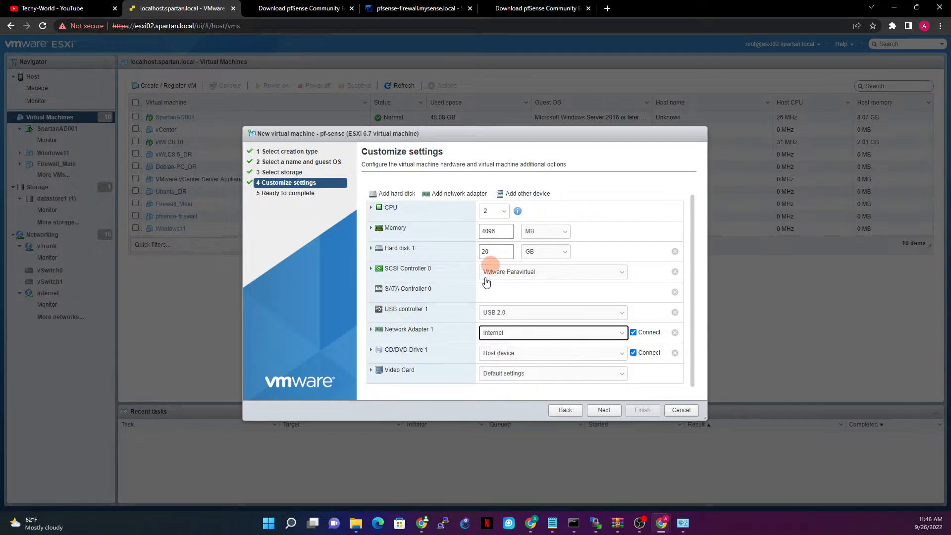
Add a second network adapter connected to vTrunk.
{"action": "left_click", "coordinate": [456, 193]}
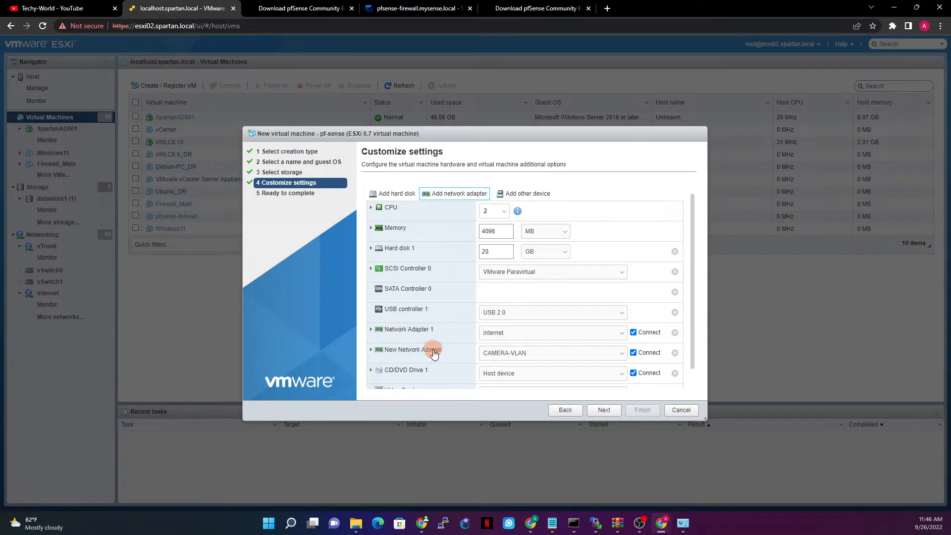
{"action": "left_click", "coordinate": [583, 353]}
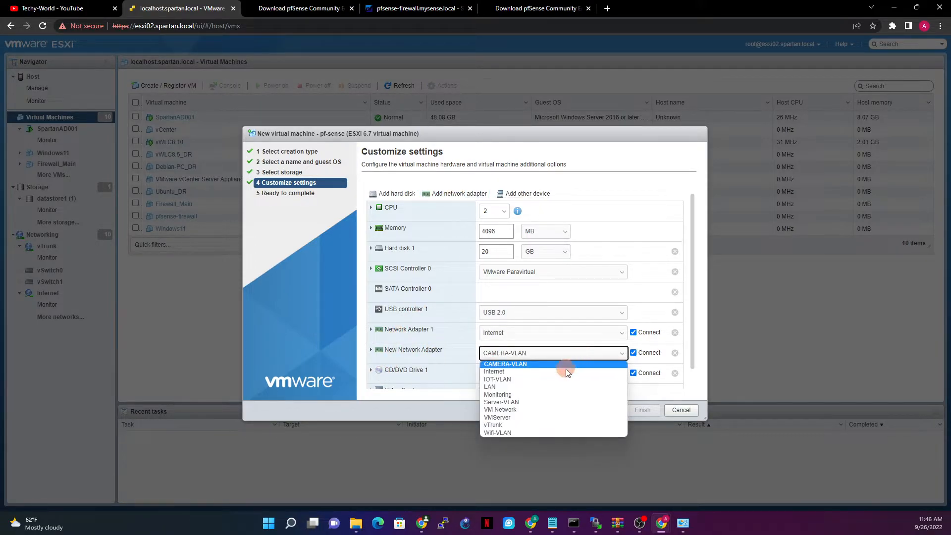
{"action": "left_click", "coordinate": [503, 424]}
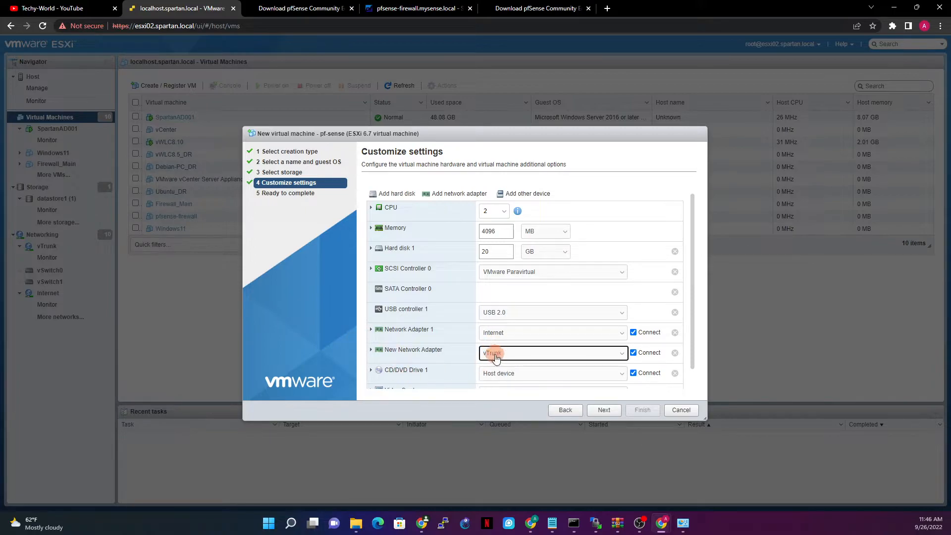
{"action": "scroll", "coordinate": [466, 339], "scroll_direction": "down", "scroll_amount": 1}
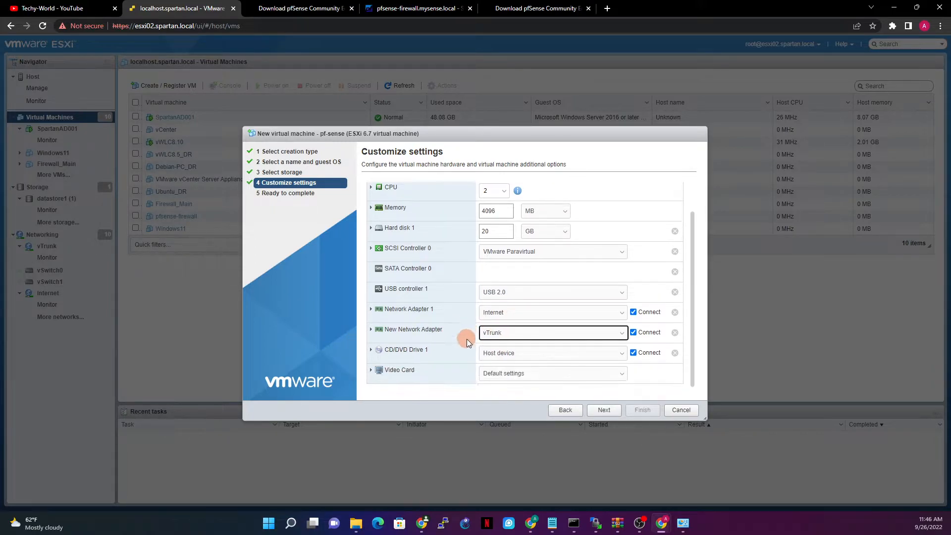
Attach the datastore ISO pfSense-CE-2.6.0-RELEASE-amd64.iso to CD/DVD Drive 1.
{"action": "left_click", "coordinate": [516, 354]}
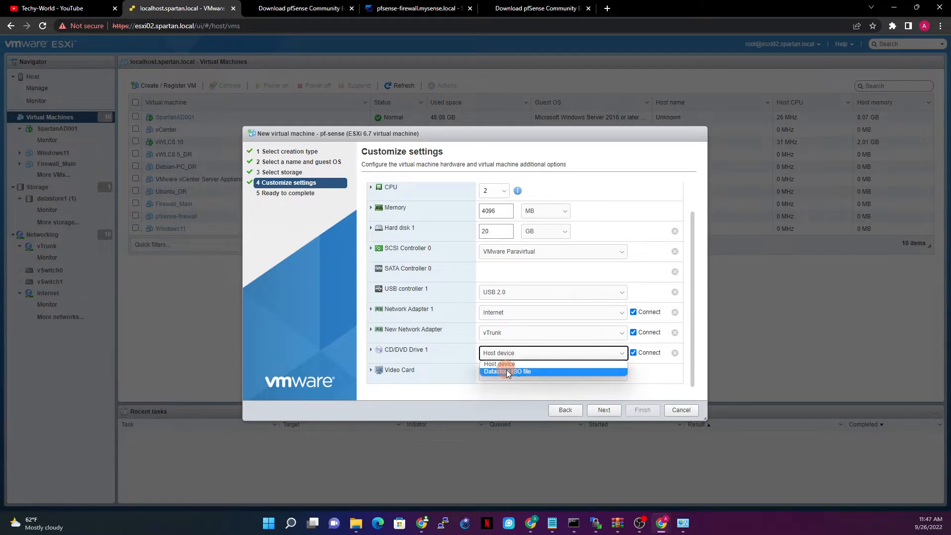
{"action": "left_click", "coordinate": [507, 372]}
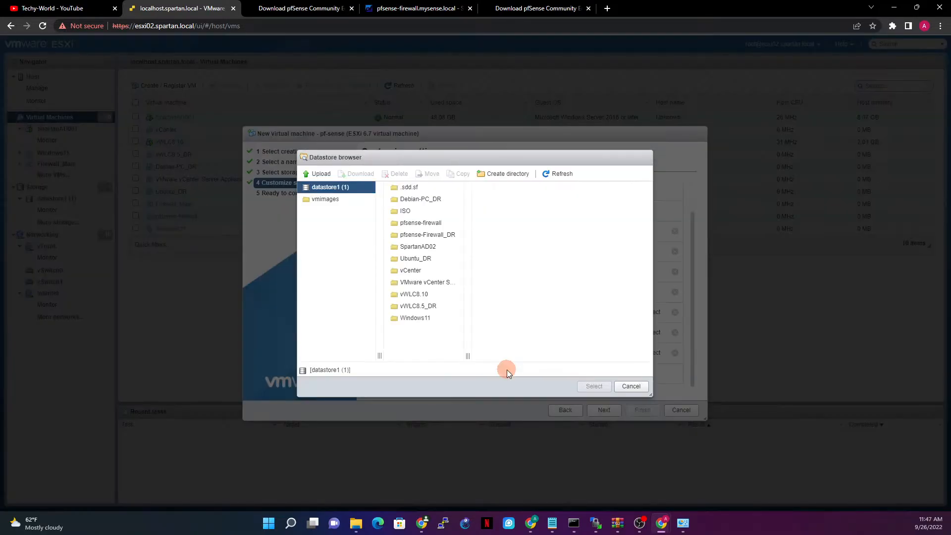
{"action": "left_click", "coordinate": [396, 211]}
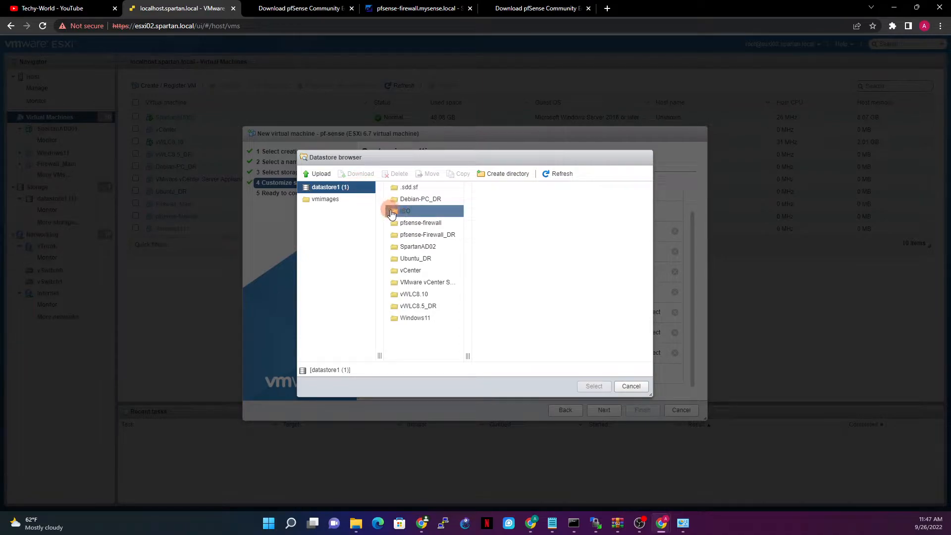
{"action": "left_click", "coordinate": [539, 192]}
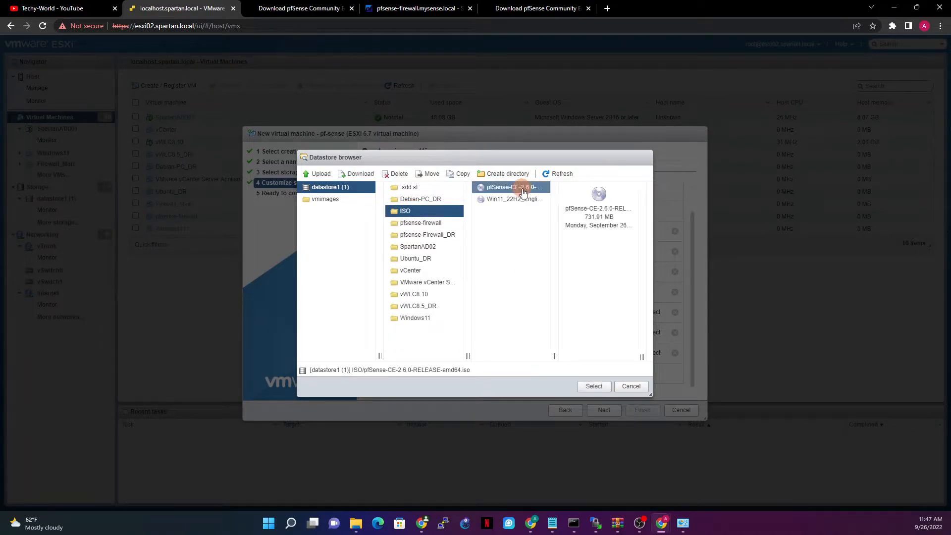
{"action": "left_click", "coordinate": [594, 385]}
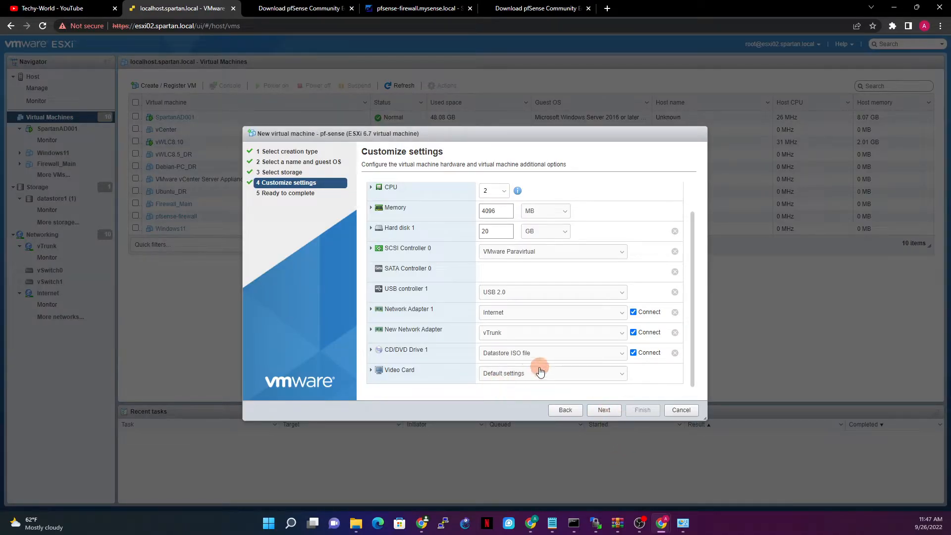
Disable UEFI secure boot in VM Options > Boot Options and finish creating the pf-sense VM.
{"action": "scroll", "coordinate": [570, 350], "scroll_direction": "up", "scroll_amount": 2}
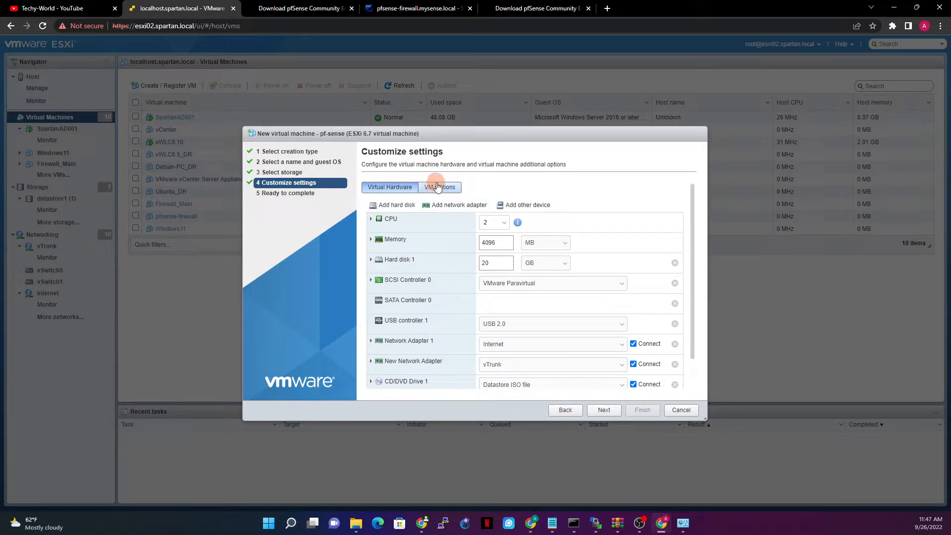
{"action": "left_click", "coordinate": [437, 186]}
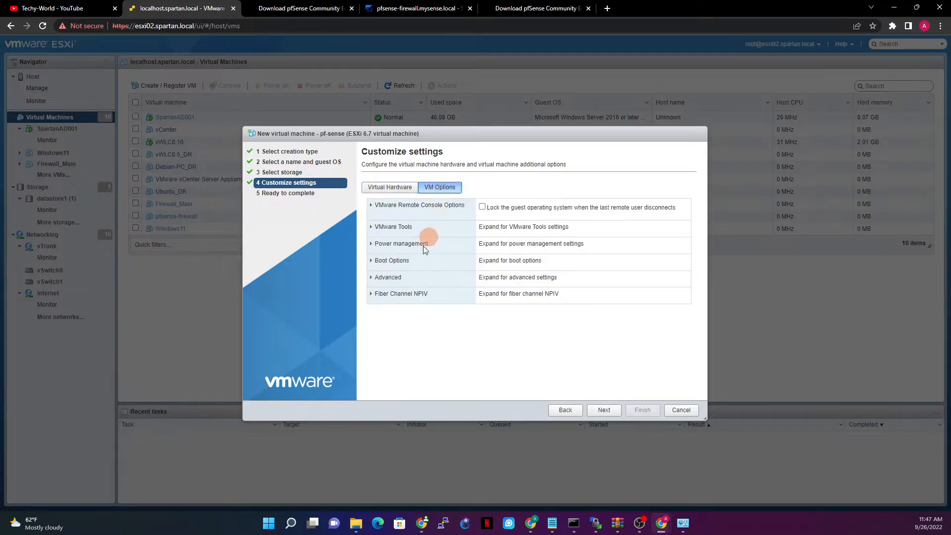
{"action": "left_click", "coordinate": [371, 261]}
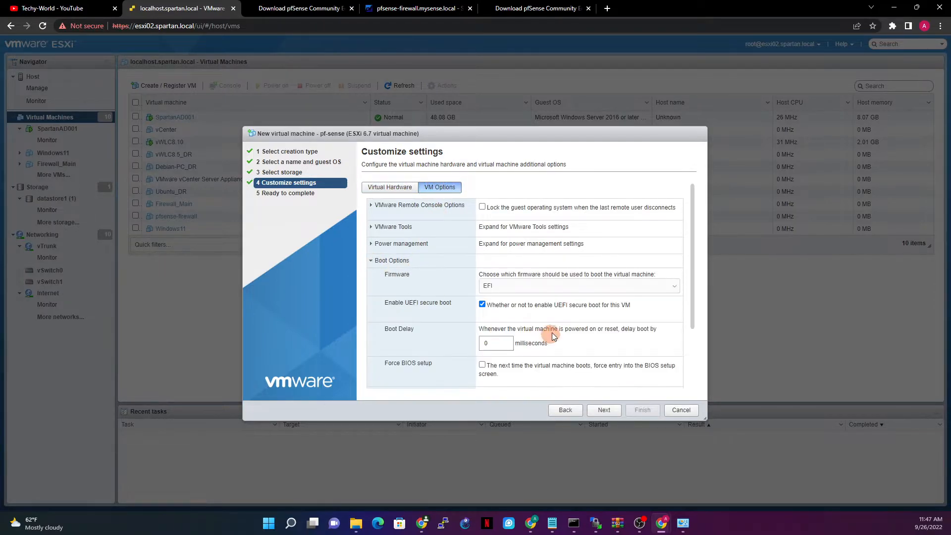
{"action": "scroll", "coordinate": [510, 337], "scroll_direction": "down", "scroll_amount": 3}
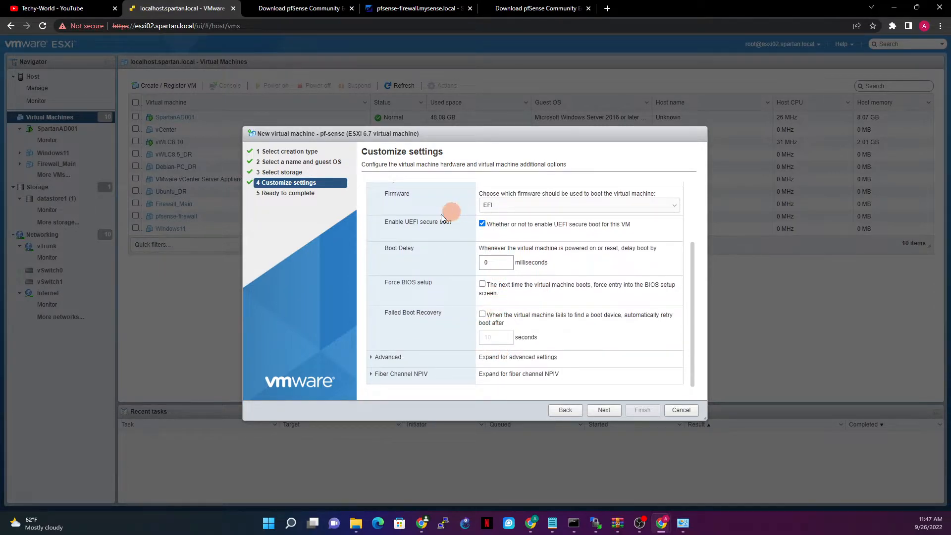
{"action": "left_click_drag", "start_coordinate": [393, 223], "coordinate": [484, 226]}
{"action": "left_click", "coordinate": [605, 410]}
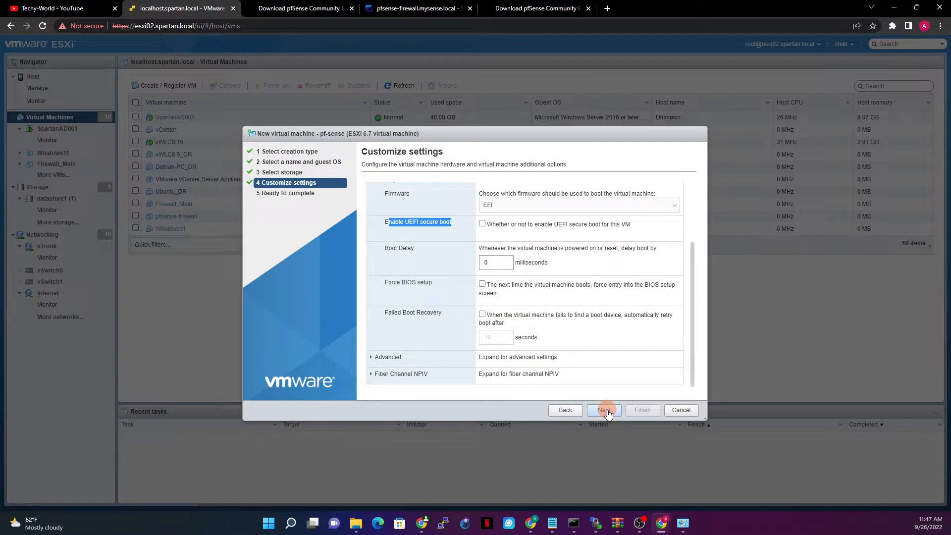
{"action": "left_click", "coordinate": [642, 410]}
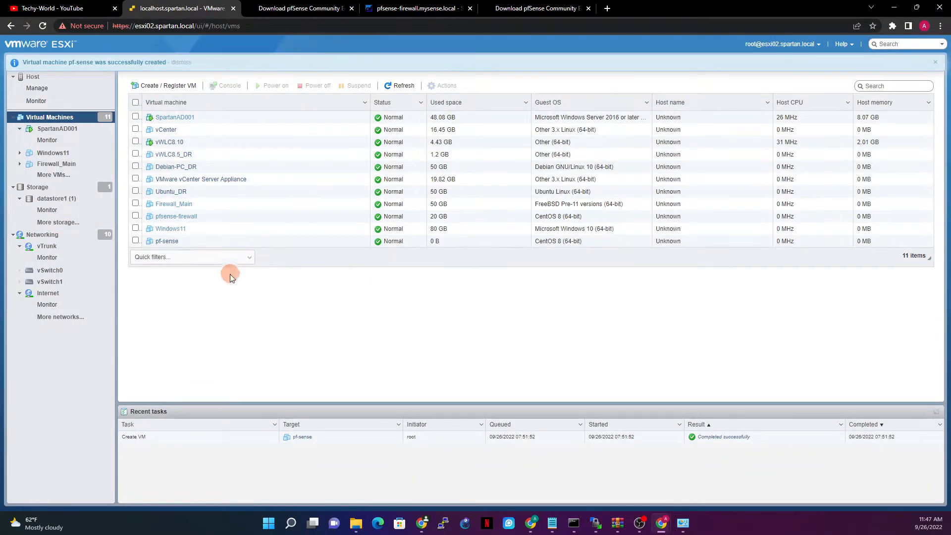
Select the pf-sense VM and power it on from its console thumbnail to reach the installer notice.
{"action": "left_click", "coordinate": [166, 242]}
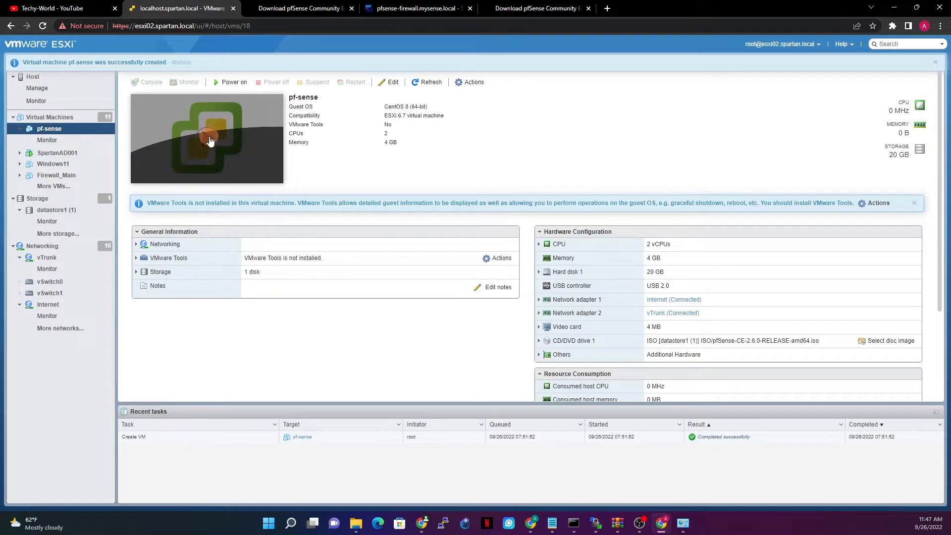
{"action": "left_click", "coordinate": [205, 143]}
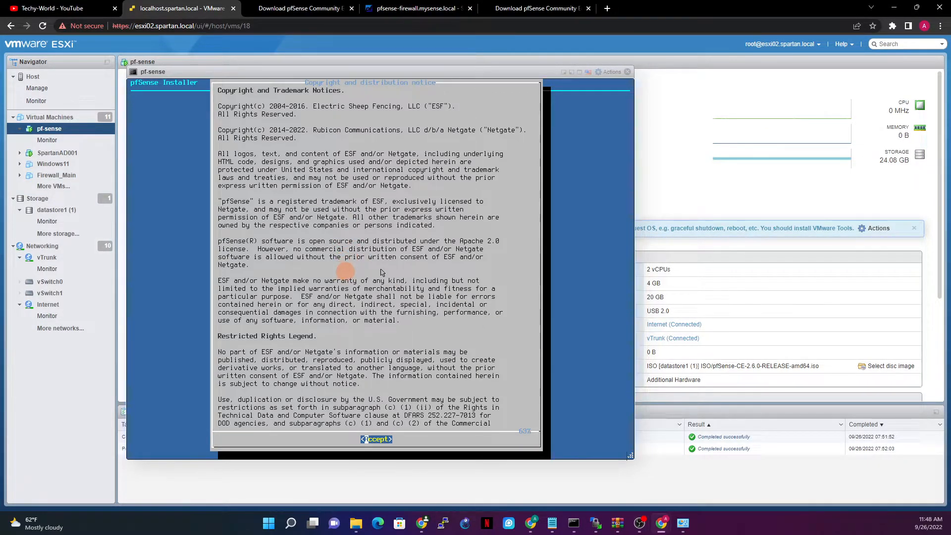
Accept the notice and start Install pfSense with the default keymap and Auto (ZFS) partitioning.
{"action": "key", "text": "Return"}
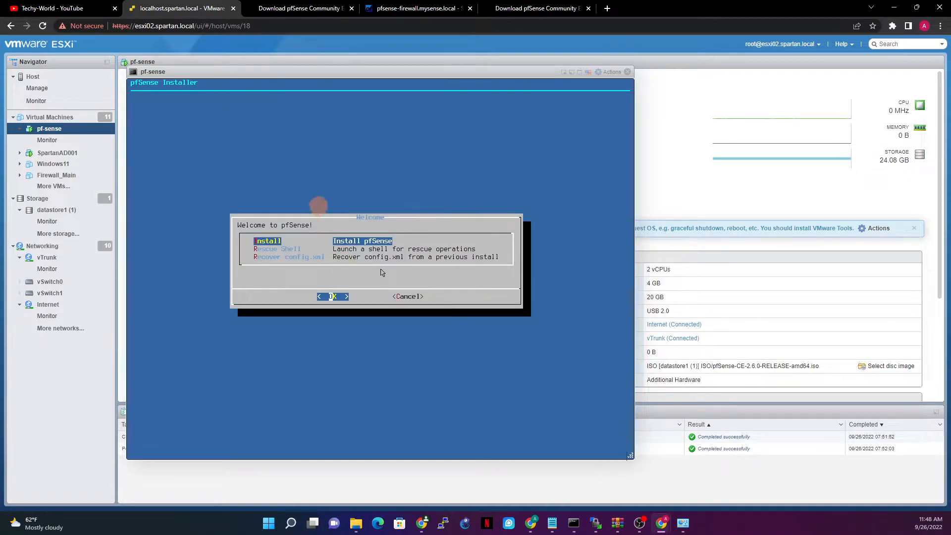
{"action": "key", "text": "Down"}
{"action": "key", "text": "Up"}
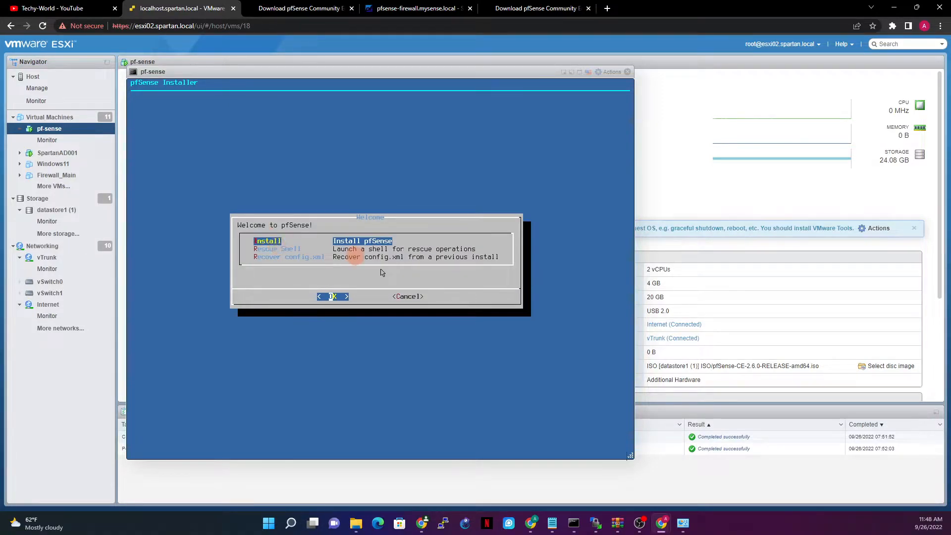
{"action": "key", "text": "Return"}
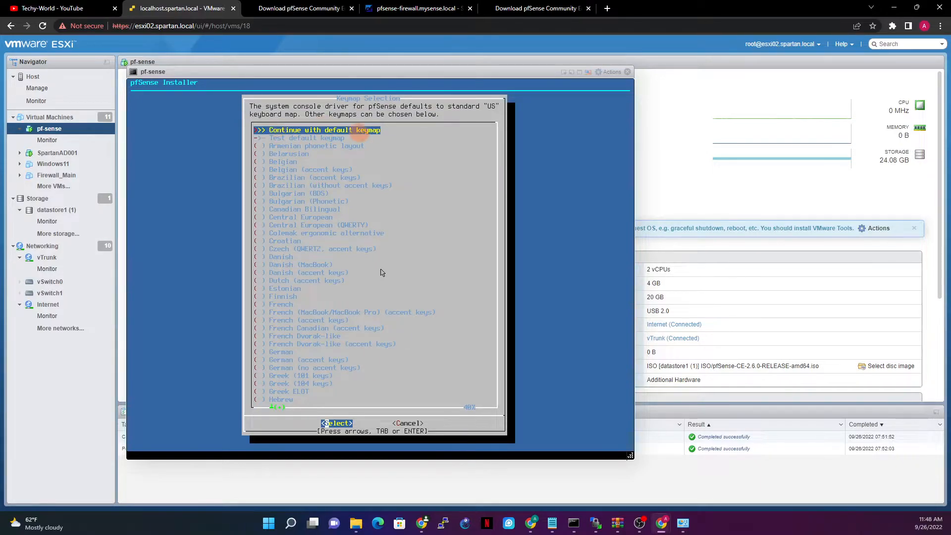
{"action": "key", "text": "Return"}
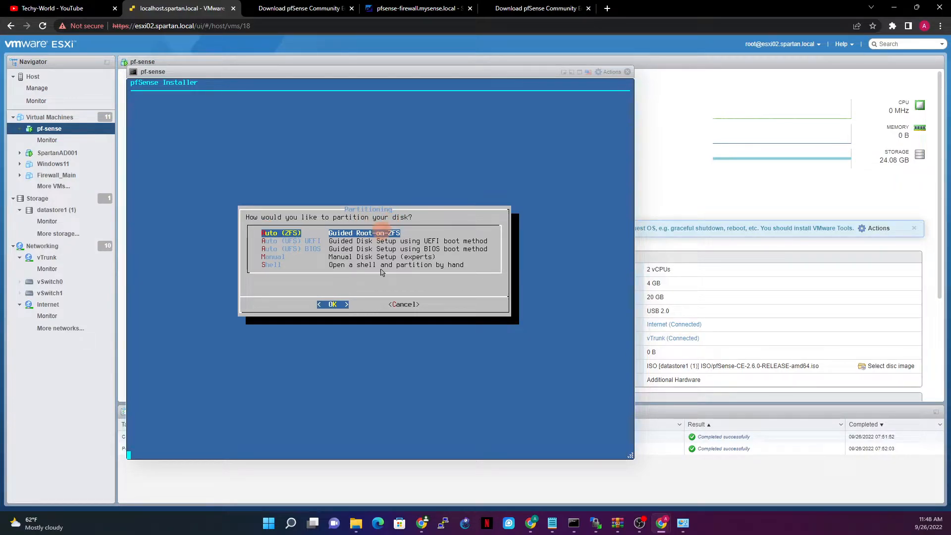
{"action": "key", "text": "Return"}
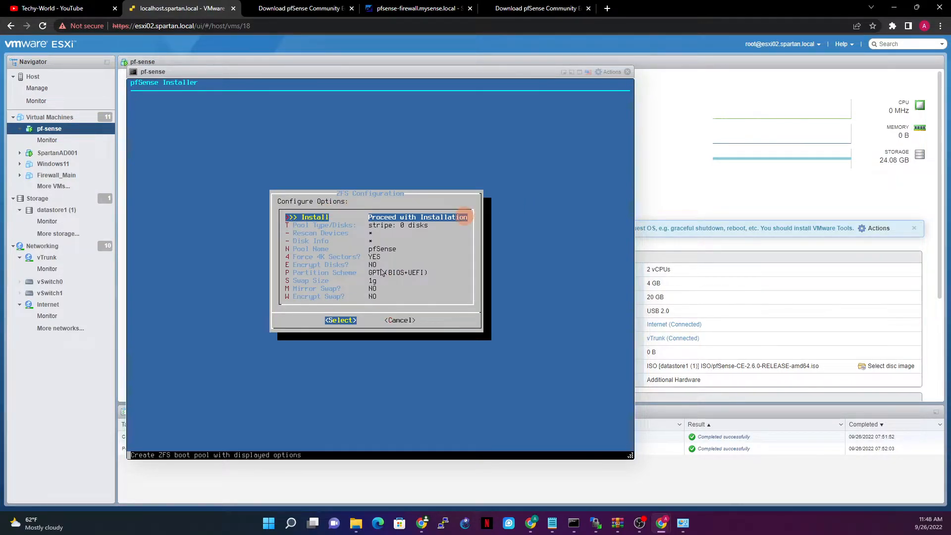
{"action": "key", "text": "Return"}
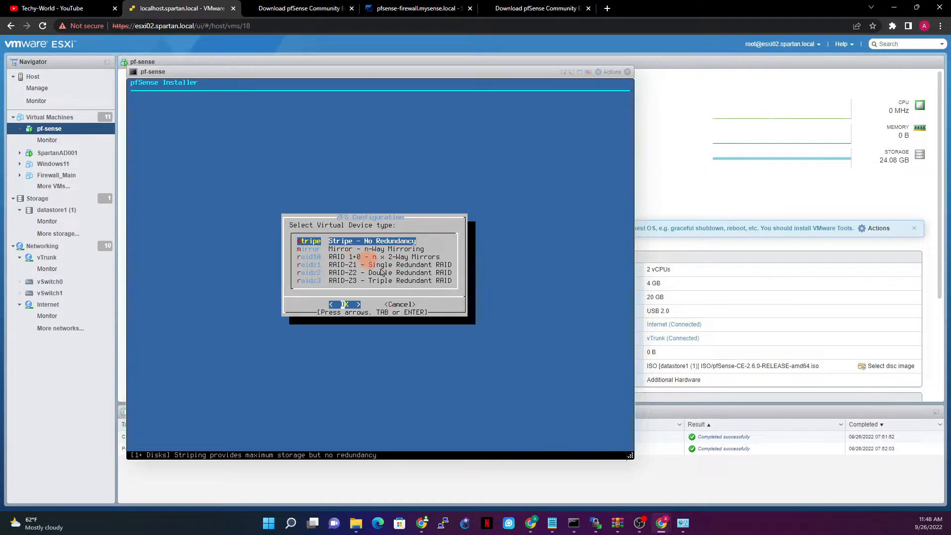
Install as a stripe on disk ada0, confirm wiping it, skip the shell, and reboot.
{"action": "key", "text": "Down"}
{"action": "key", "text": "Down"}
{"action": "key", "text": "Down"}
{"action": "key", "text": "Down"}
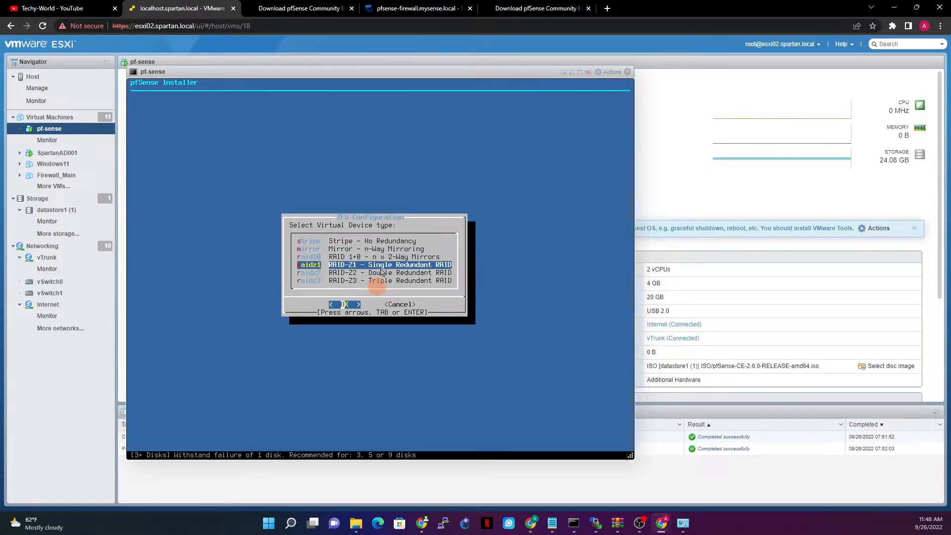
{"action": "key", "text": "Up"}
{"action": "key", "text": "Up"}
{"action": "key", "text": "Up"}
{"action": "key", "text": "Up"}
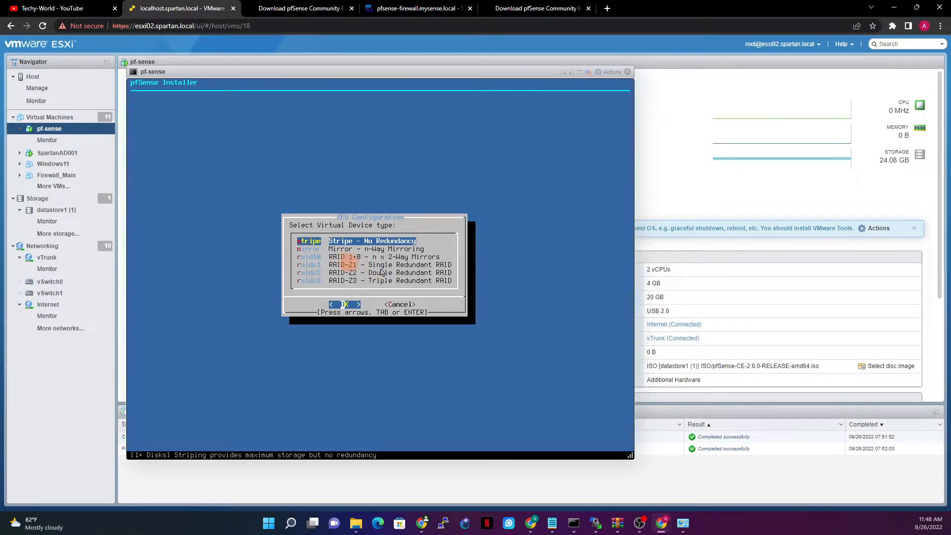
{"action": "key", "text": "Return"}
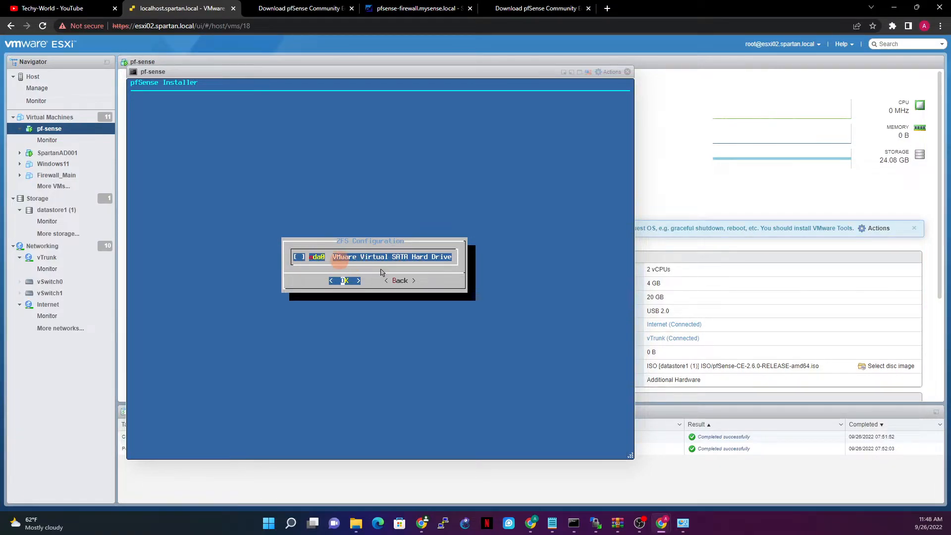
{"action": "key", "text": "space"}
{"action": "key", "text": "Return"}
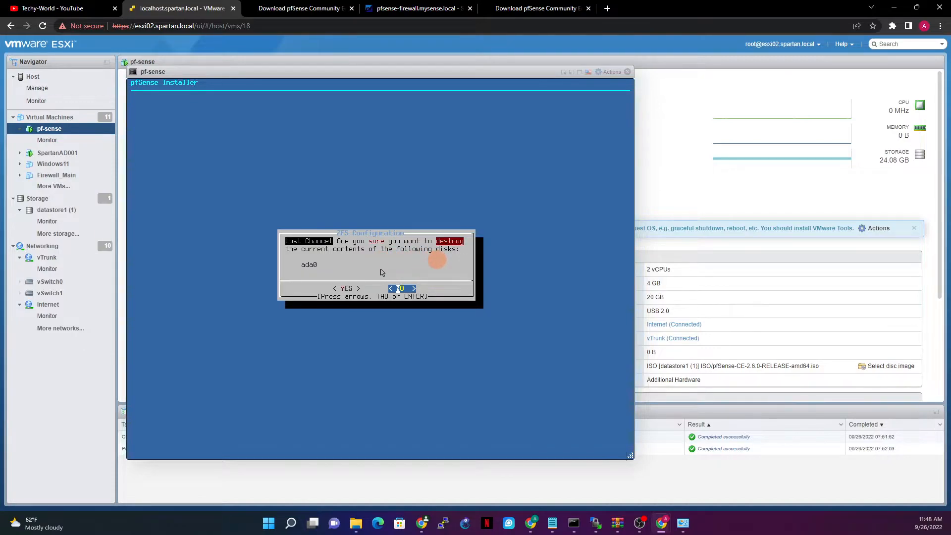
{"action": "key", "text": "Left"}
{"action": "key", "text": "Return"}
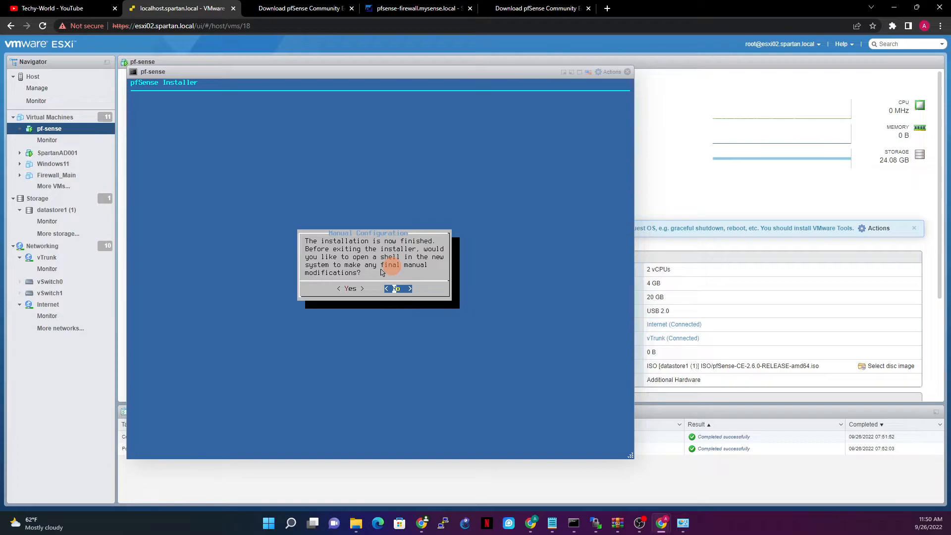
{"action": "key", "text": "Return"}
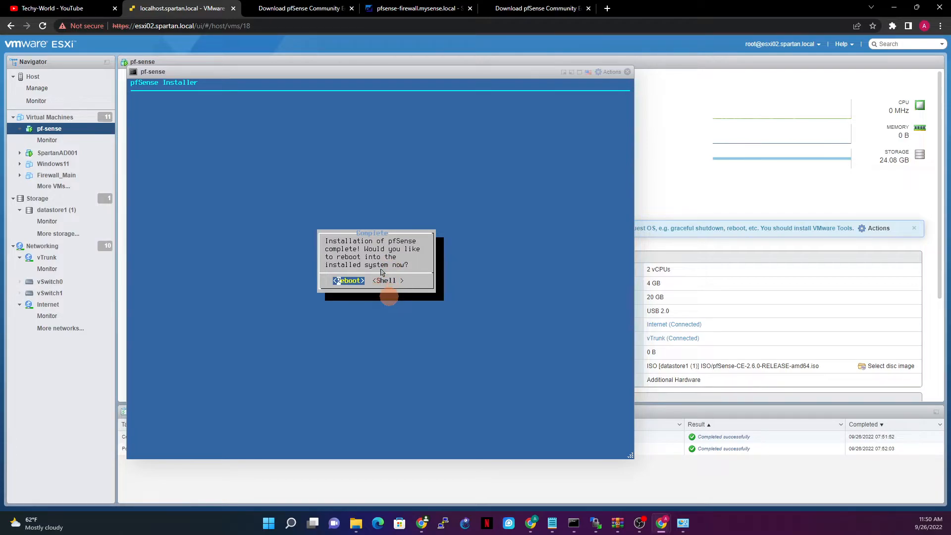
{"action": "key", "text": "Return"}
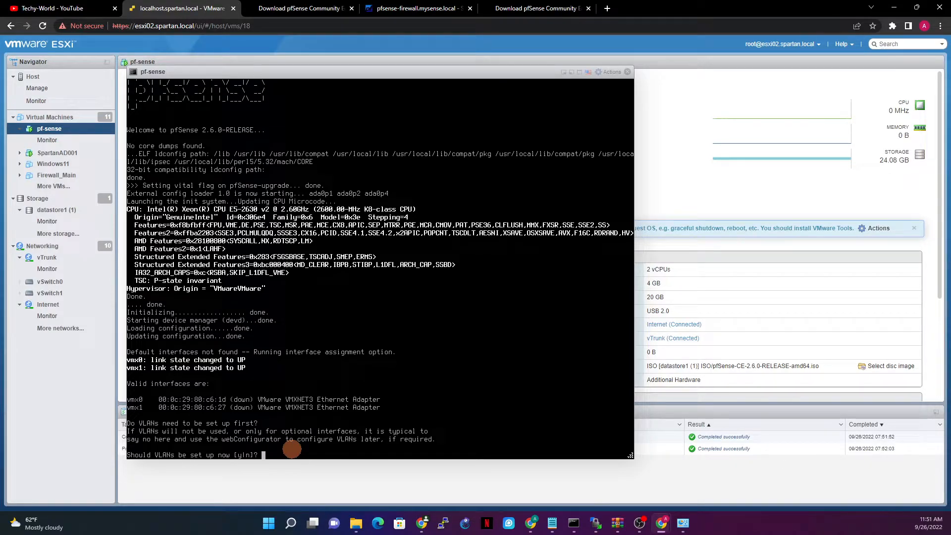
Answer no to setting up VLANs at the first-boot prompt.
{"action": "key", "text": "Return"}
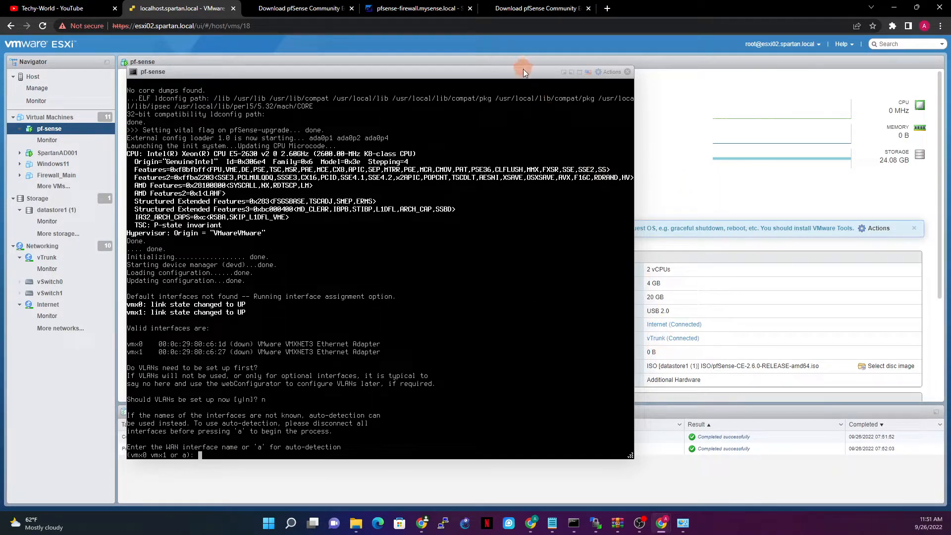
Move the console aside to read Network adapter 1's MAC address, then move it back.
{"action": "left_click_drag", "start_coordinate": [523, 72], "coordinate": [441, 79]}
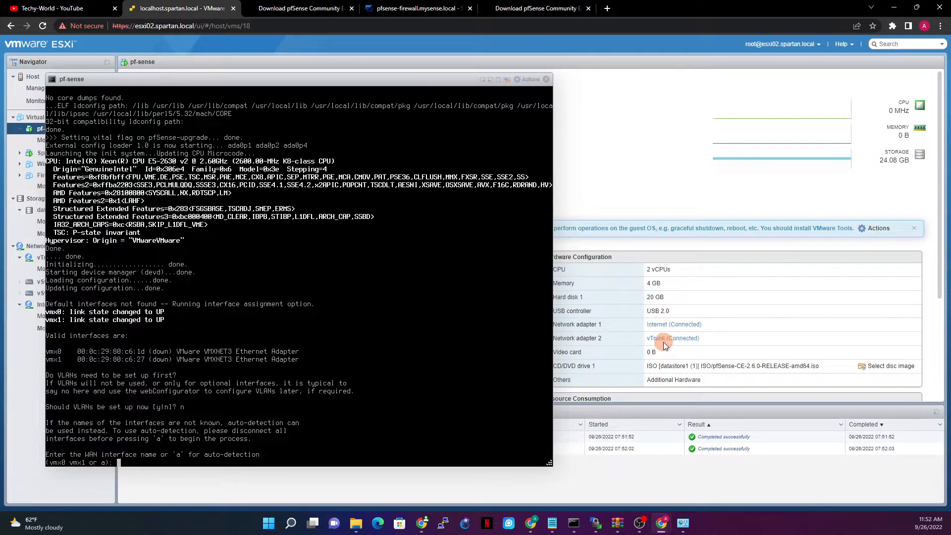
{"action": "left_click_drag", "start_coordinate": [345, 79], "coordinate": [285, 58]}
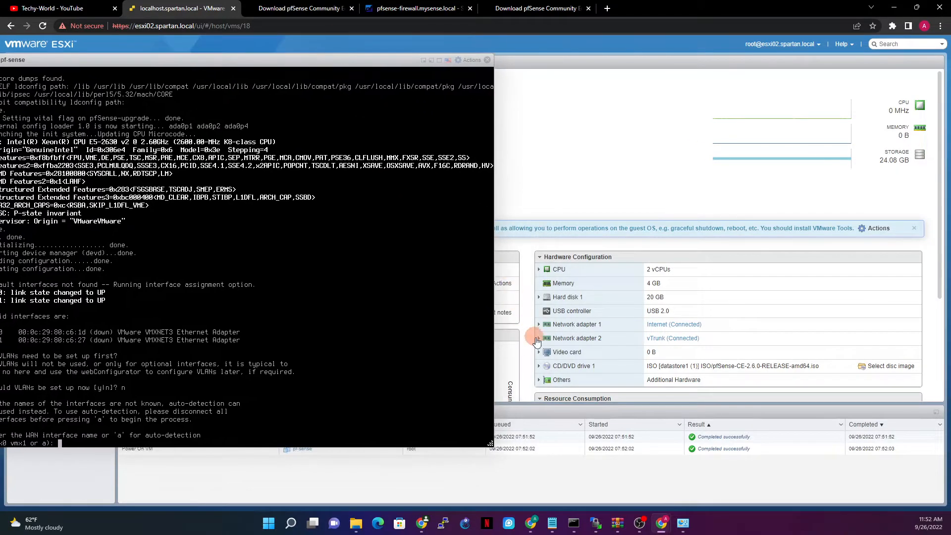
{"action": "left_click", "coordinate": [539, 325]}
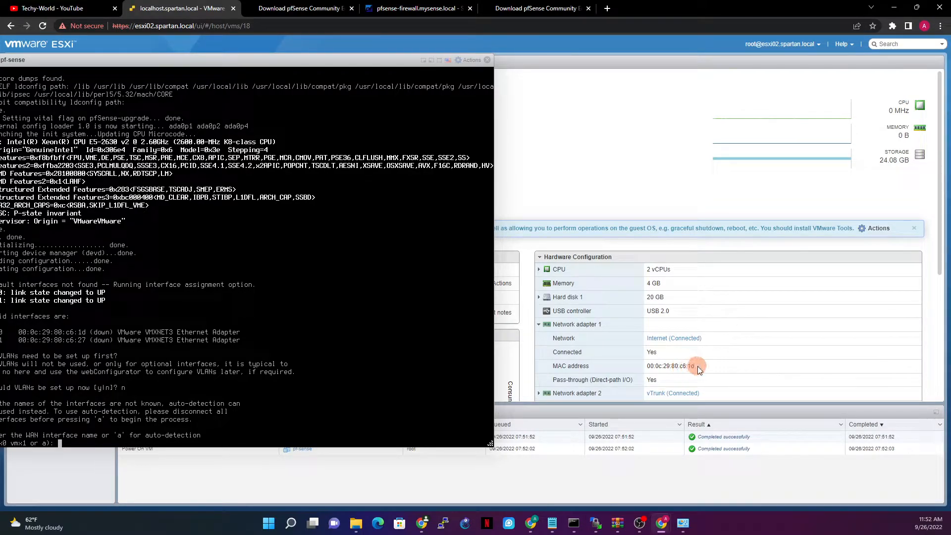
{"action": "left_click_drag", "start_coordinate": [302, 61], "coordinate": [454, 61]}
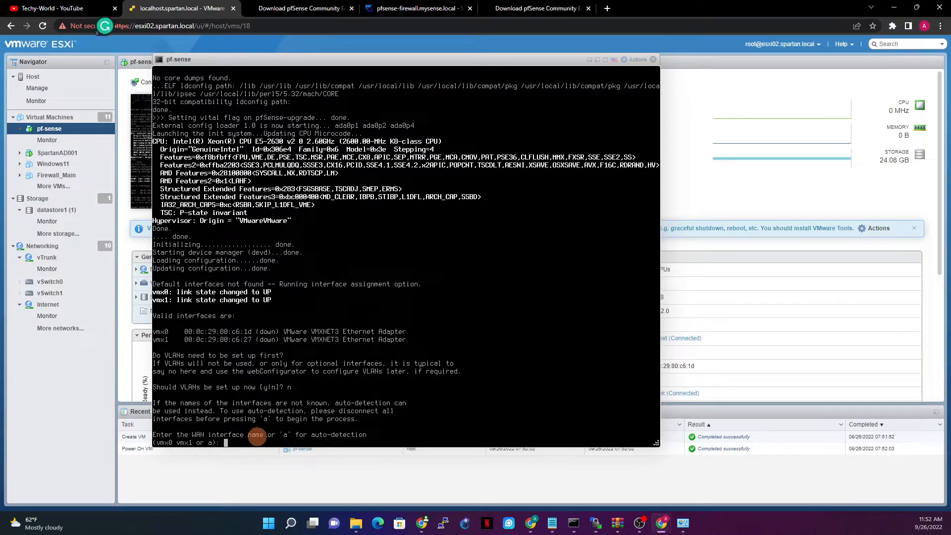
Enter vmx0 as WAN and vmx1 as LAN, then answer y to proceed.
{"action": "type", "text": "mx0"}
{"action": "key", "text": "Return"}
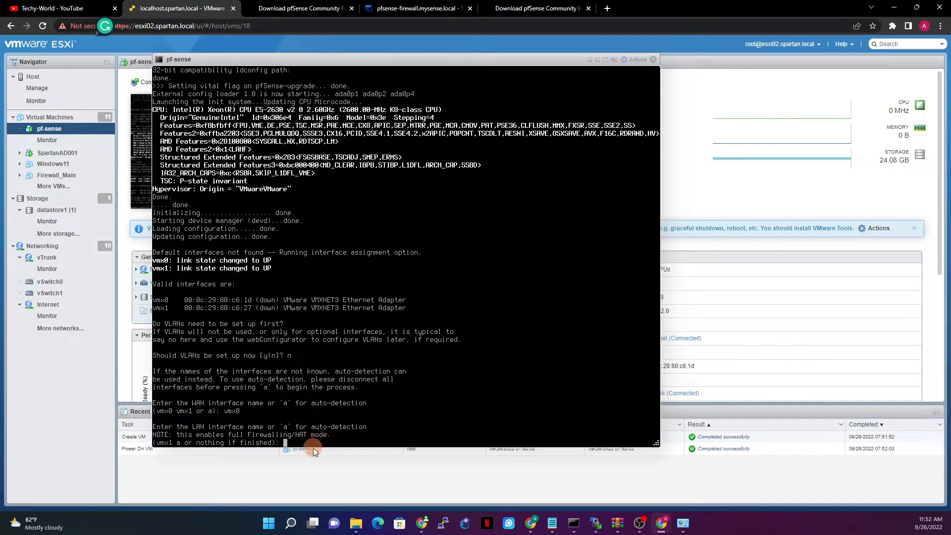
{"action": "type", "text": "vmx1"}
{"action": "key", "text": "Return"}
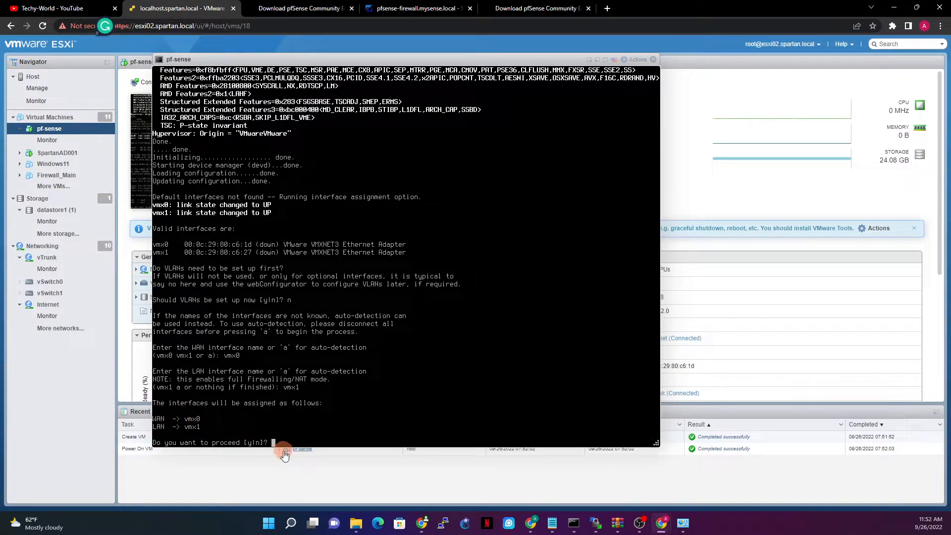
{"action": "type", "text": "y"}
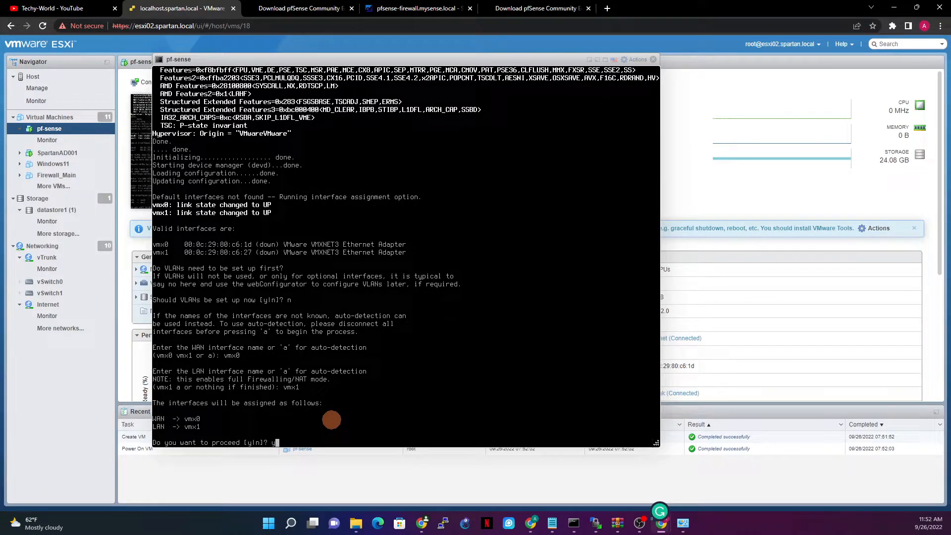
{"action": "key", "text": "Return"}
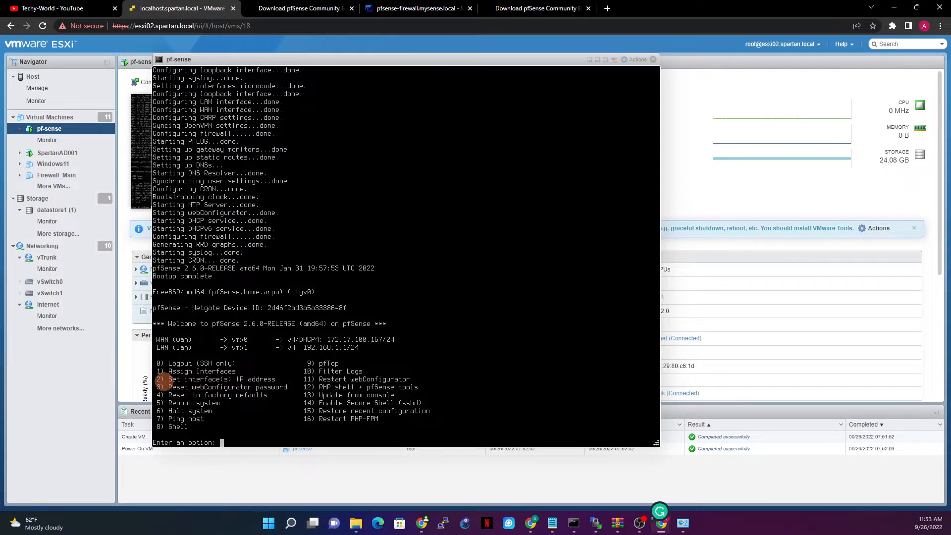
Use option 2 on interface 2 (LAN) to set 192.168.100.254/24, leaving gateway and IPv6 empty.
{"action": "type", "text": "2"}
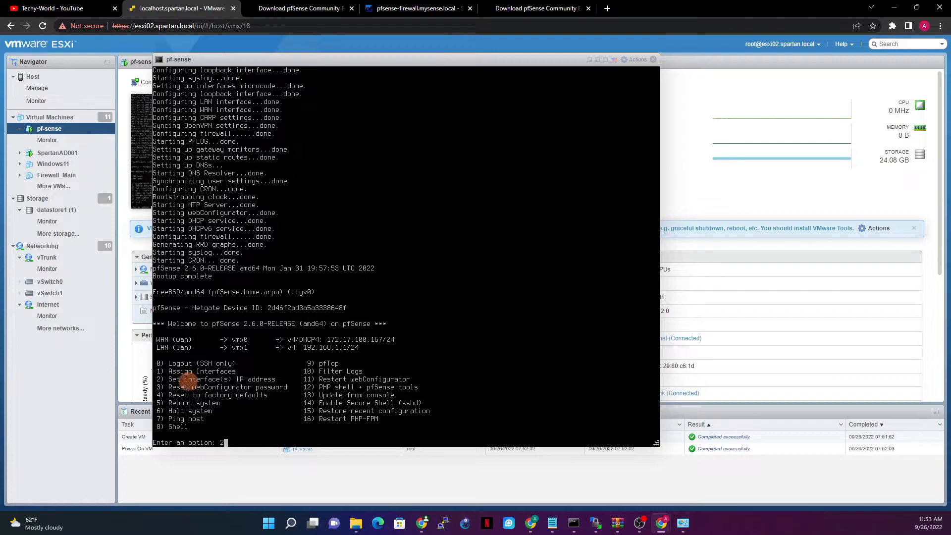
{"action": "key", "text": "Return"}
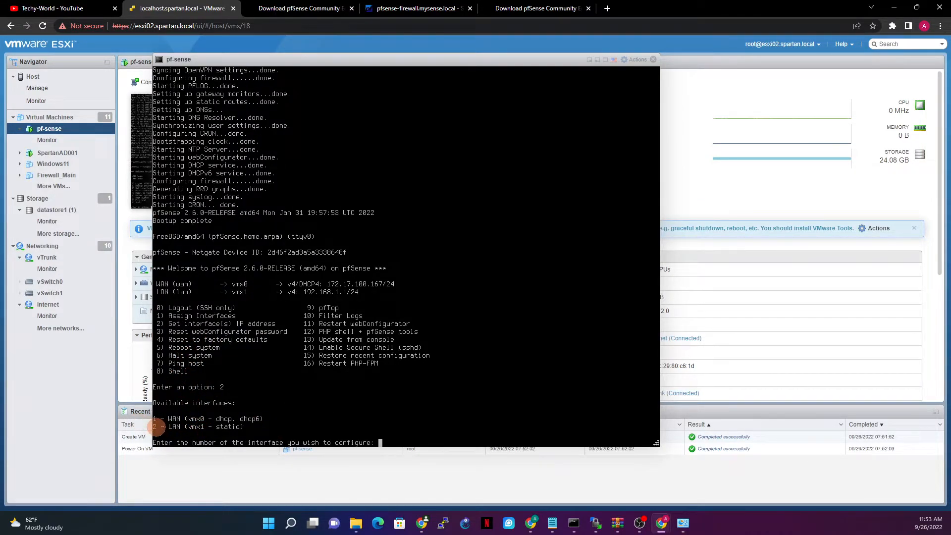
{"action": "type", "text": "2"}
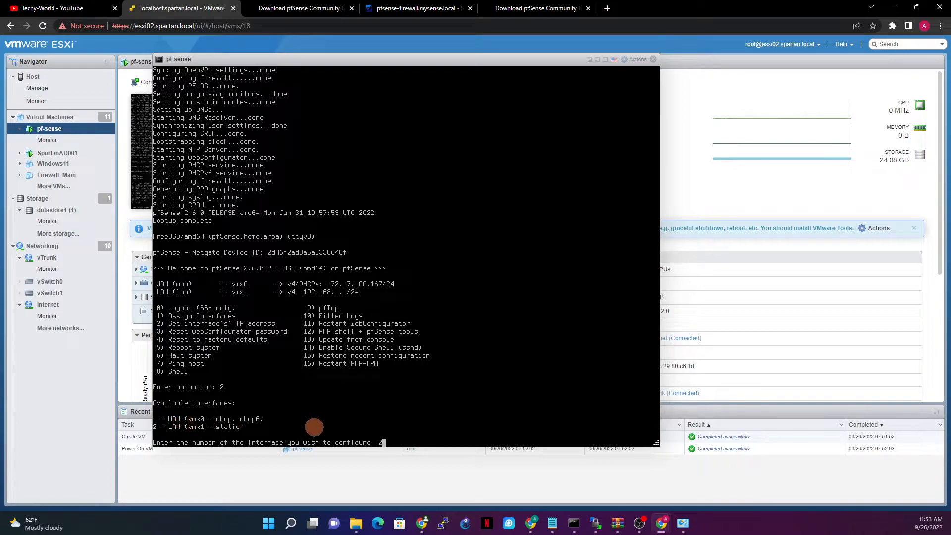
{"action": "key", "text": "Return"}
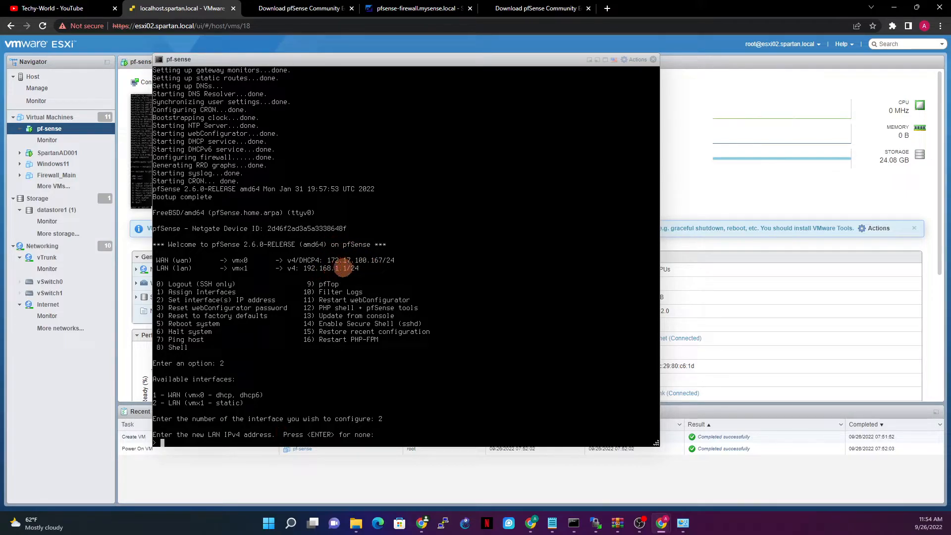
{"action": "type", "text": "2.168.100.254"}
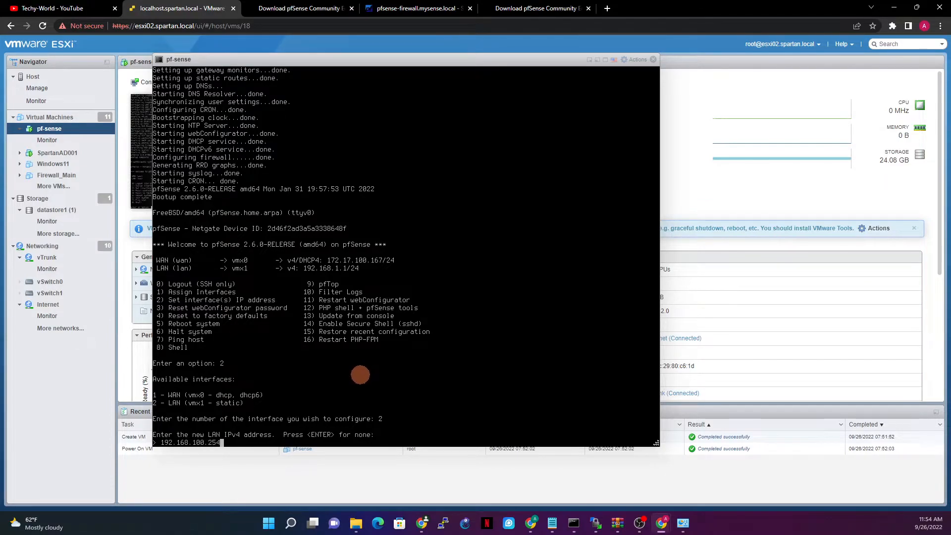
{"action": "key", "text": "Return"}
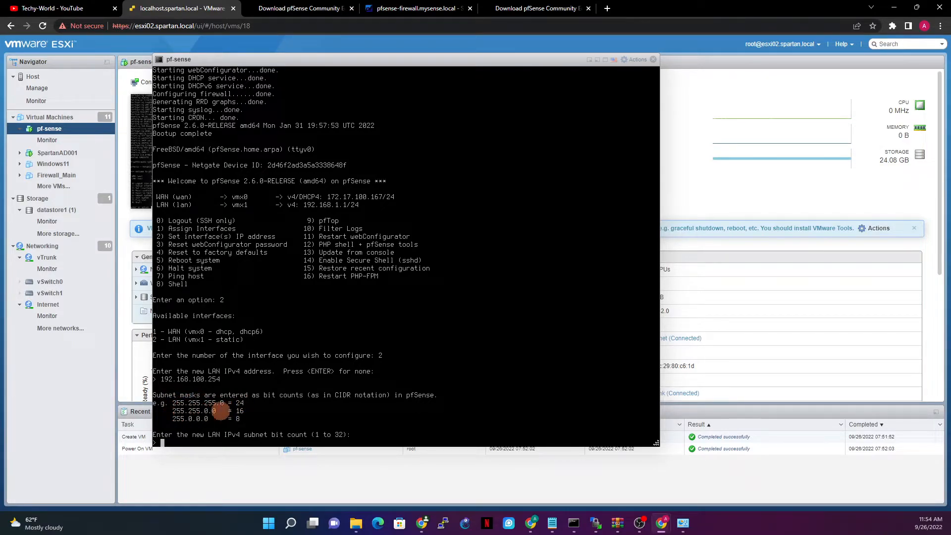
{"action": "type", "text": "24"}
{"action": "key", "text": "Return"}
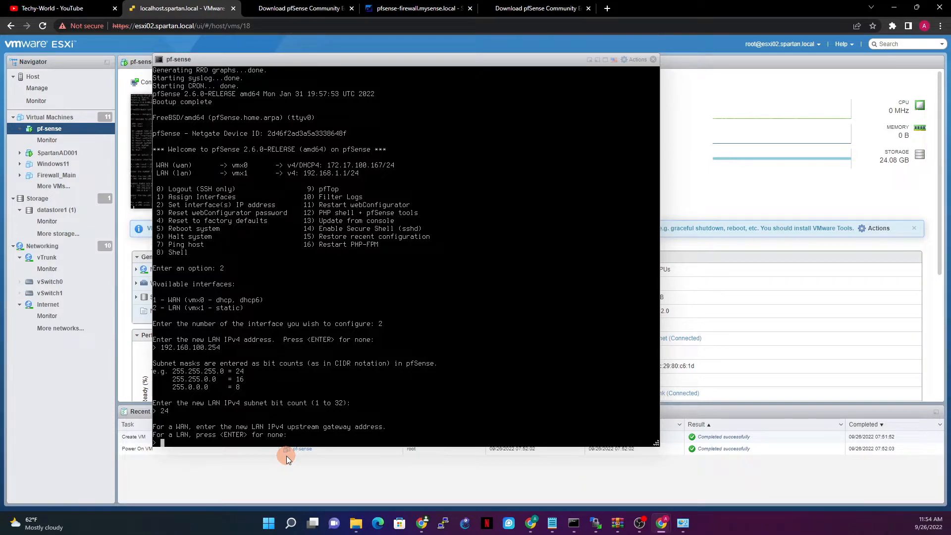
{"action": "key", "text": "Return"}
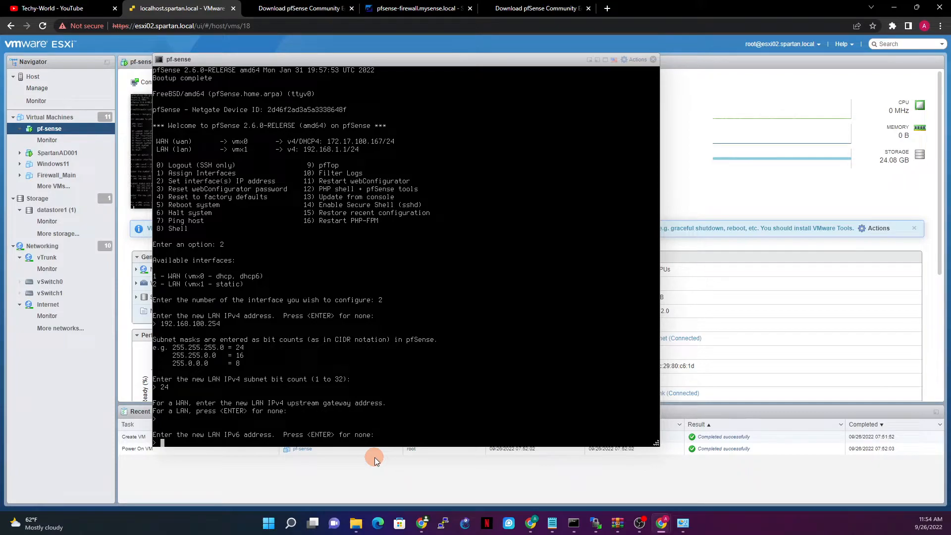
{"action": "key", "text": "Return"}
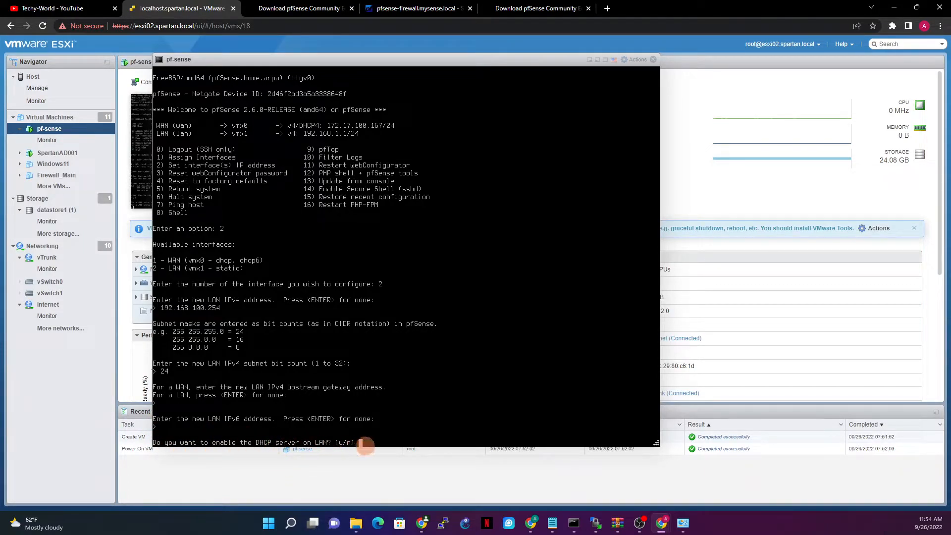
Enable LAN DHCP for 192.168.100.10–192.168.100.100, revert the webConfigurator to HTTP, and return to the menu.
{"action": "type", "text": "y"}
{"action": "key", "text": "Return"}
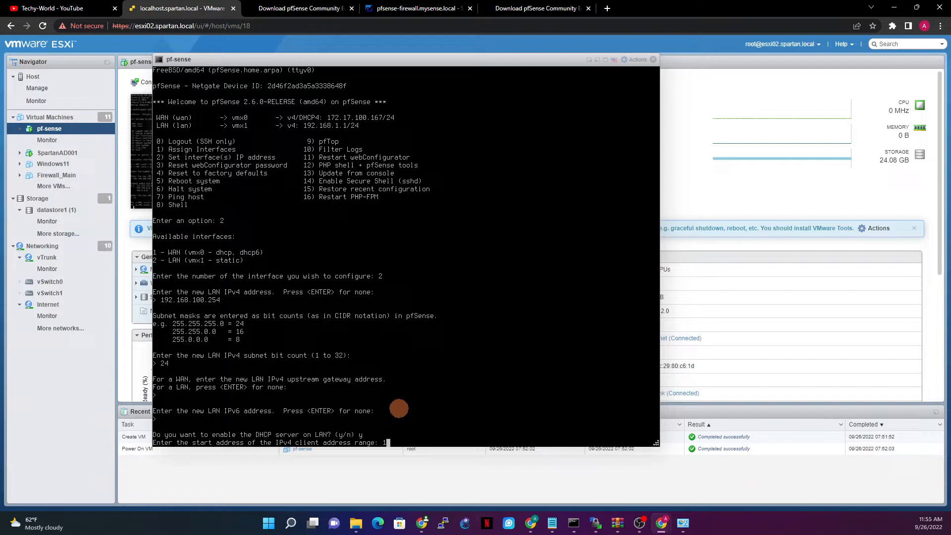
{"action": "type", "text": "2.168.100.10"}
{"action": "key", "text": "Return"}
{"action": "type", "text": "192.168.100."}
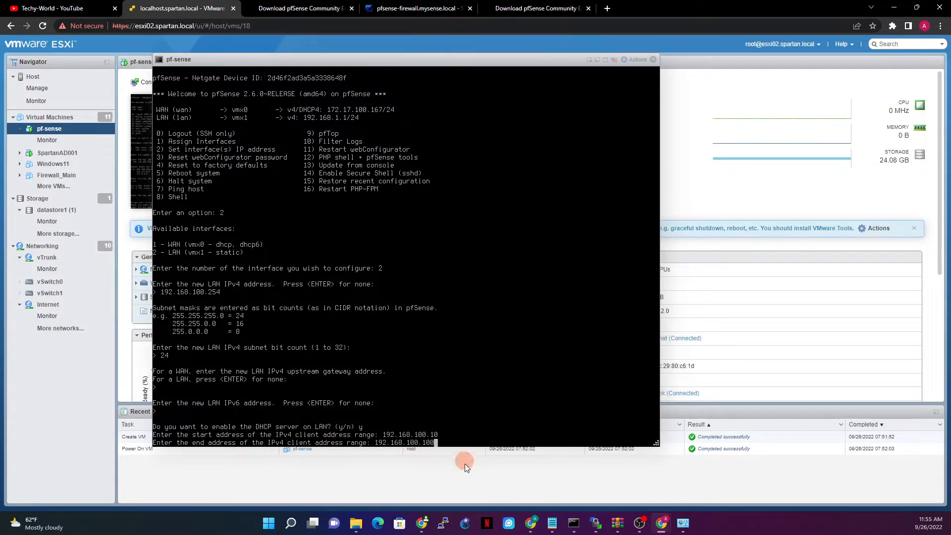
{"action": "key", "text": "Return"}
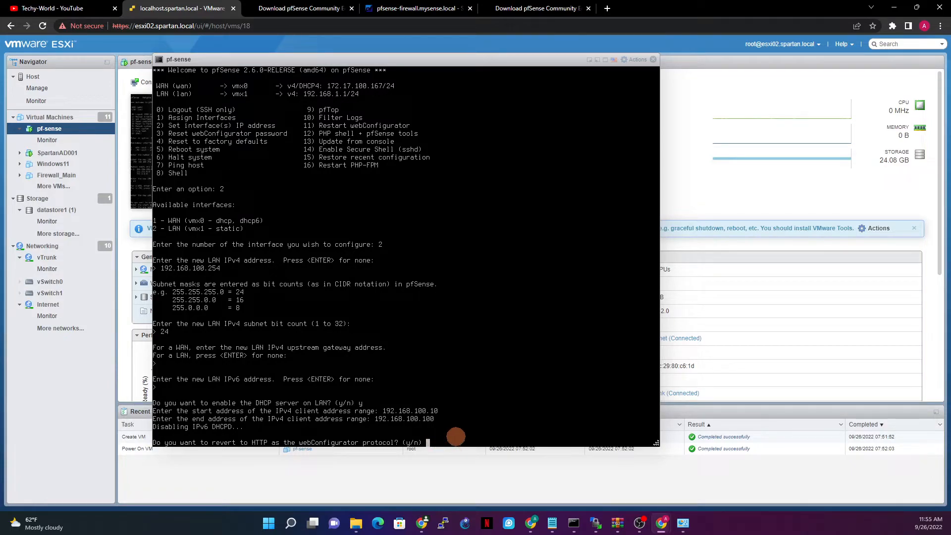
{"action": "key", "text": "Return"}
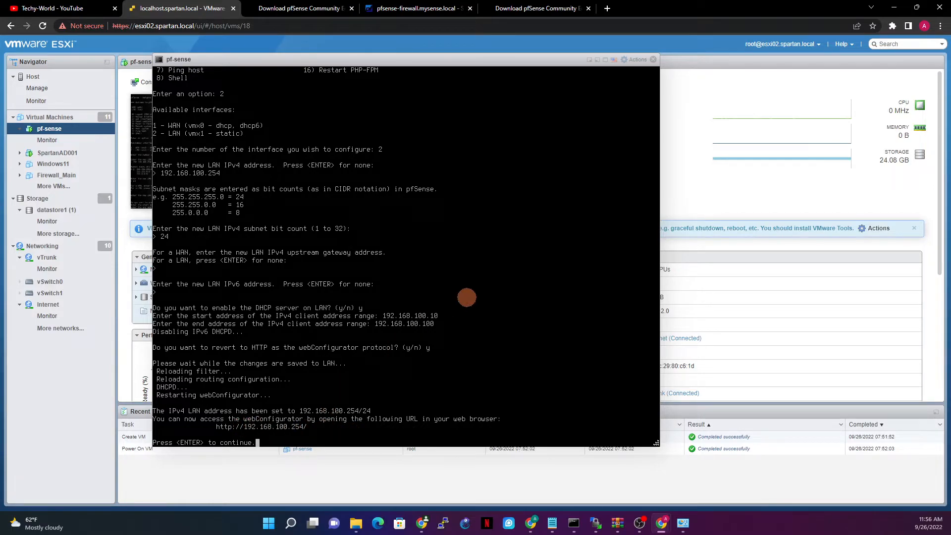
{"action": "key", "text": "Return"}
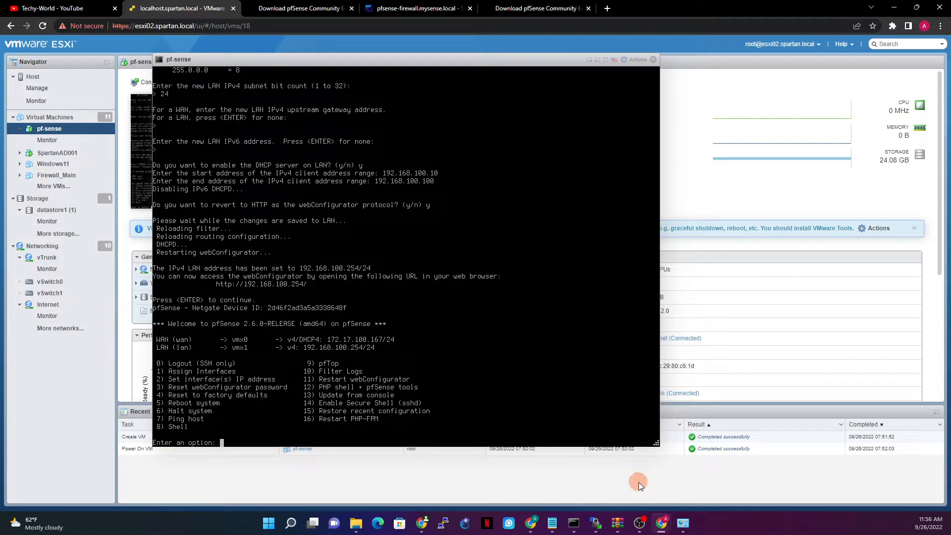
{"action": "left_click", "coordinate": [683, 522]}
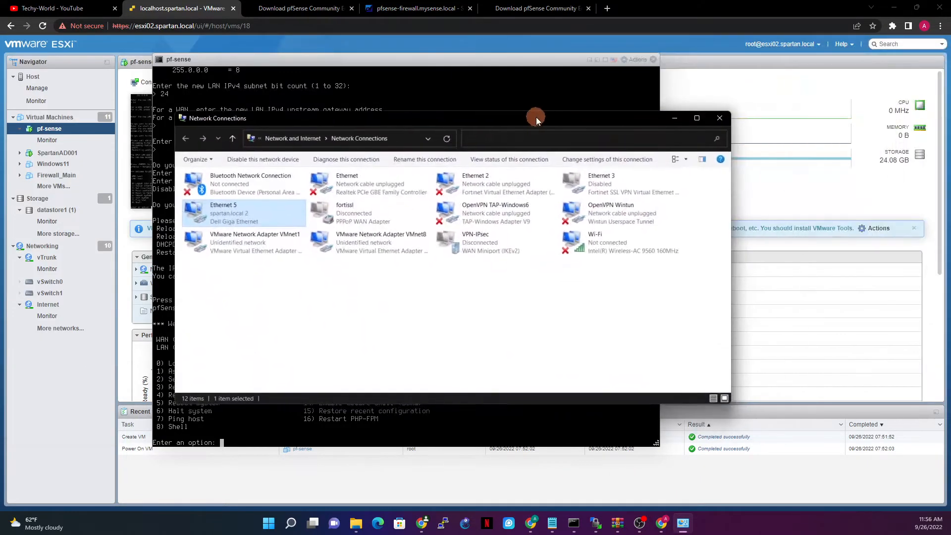
Open the Advanced TCP/IPv4 settings of the Ethernet 5 adapter.
{"action": "left_click", "coordinate": [257, 195]}
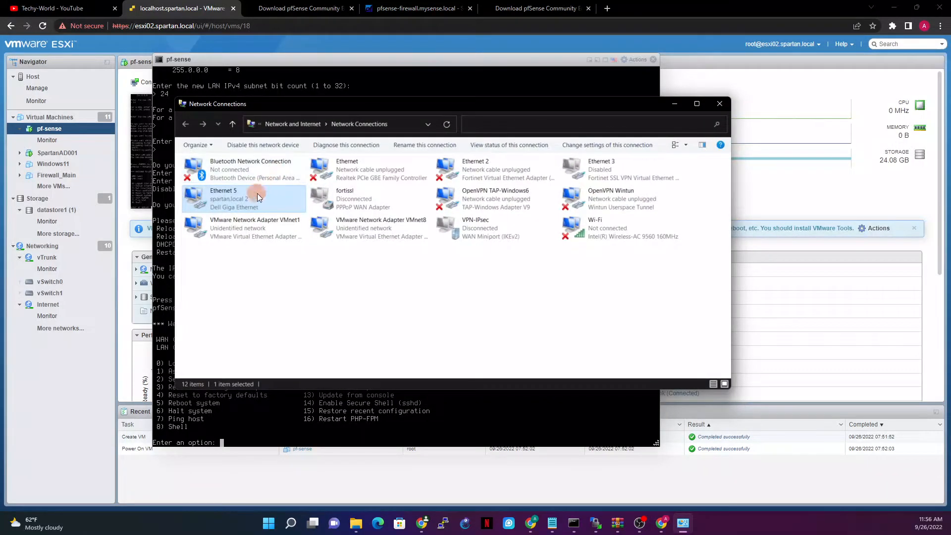
{"action": "right_click", "coordinate": [201, 197]}
{"action": "left_click", "coordinate": [235, 291]}
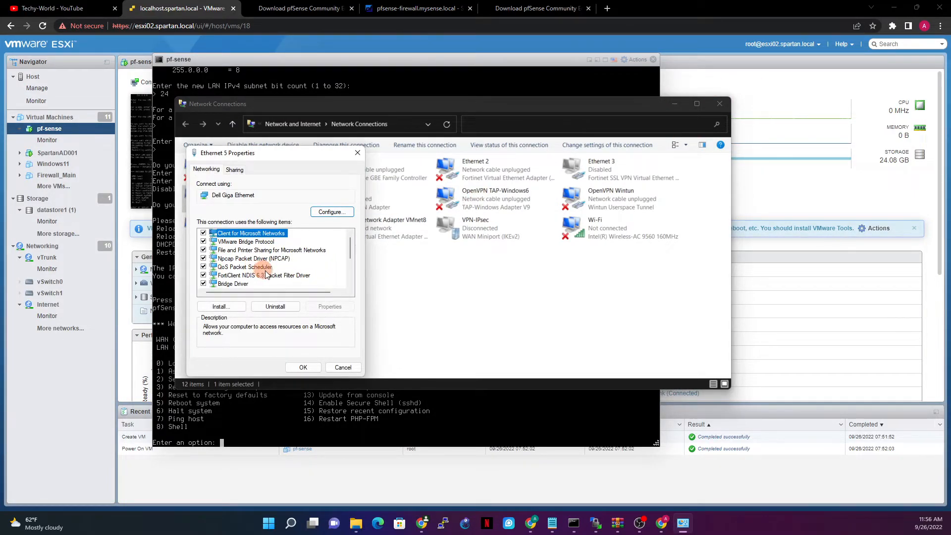
{"action": "scroll", "coordinate": [308, 273], "scroll_direction": "down", "scroll_amount": 3}
{"action": "left_click", "coordinate": [293, 235]}
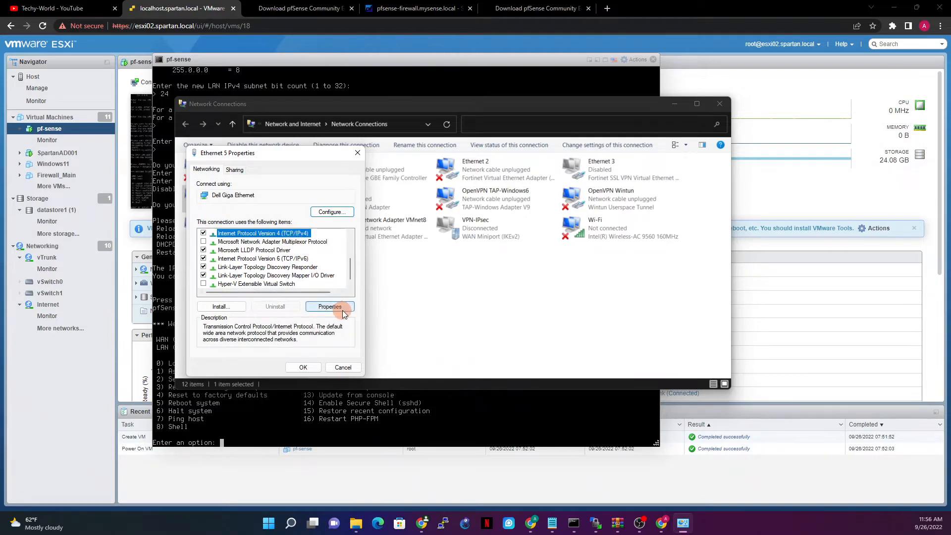
{"action": "left_click", "coordinate": [330, 306]}
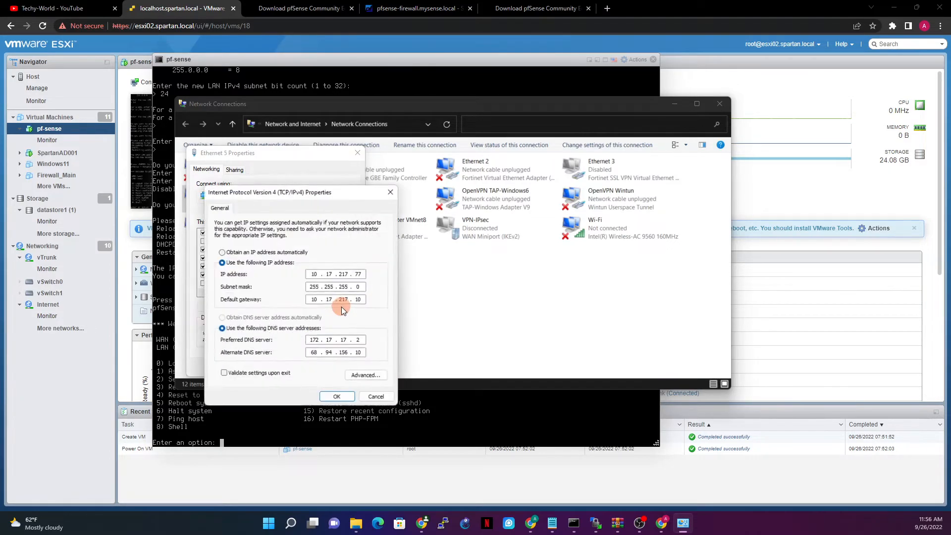
{"action": "left_click", "coordinate": [379, 377]}
Remove the 192.168.100.5 address and the 192.168.100.254 gateway.
{"action": "left_click", "coordinate": [250, 262]}
{"action": "left_click", "coordinate": [371, 281]}
{"action": "left_click", "coordinate": [252, 330]}
{"action": "left_click", "coordinate": [375, 349]}
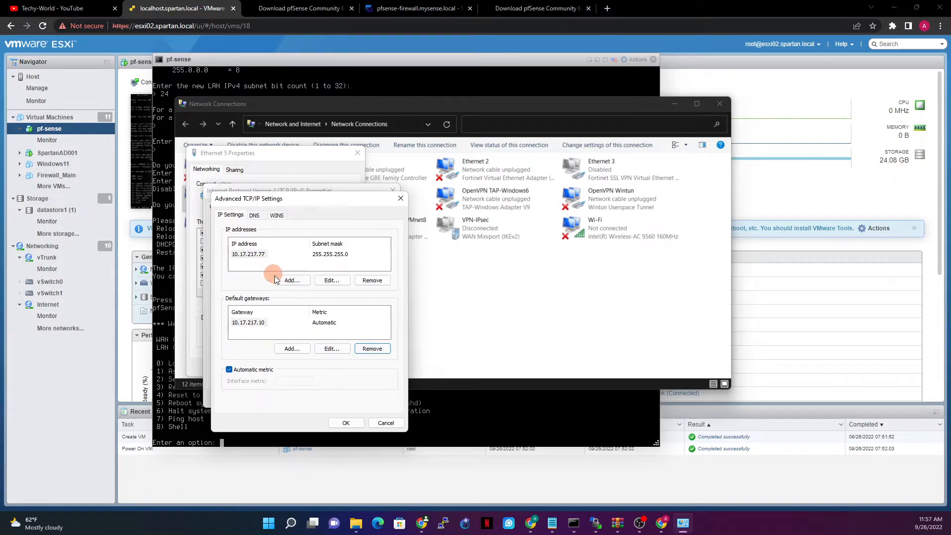
Add IP address 192.168.100.101/255.255.255.0 and default gateway 192.168.100.254.
{"action": "left_click", "coordinate": [291, 280]}
{"action": "left_click", "coordinate": [298, 264]}
{"action": "left_click", "coordinate": [345, 263]}
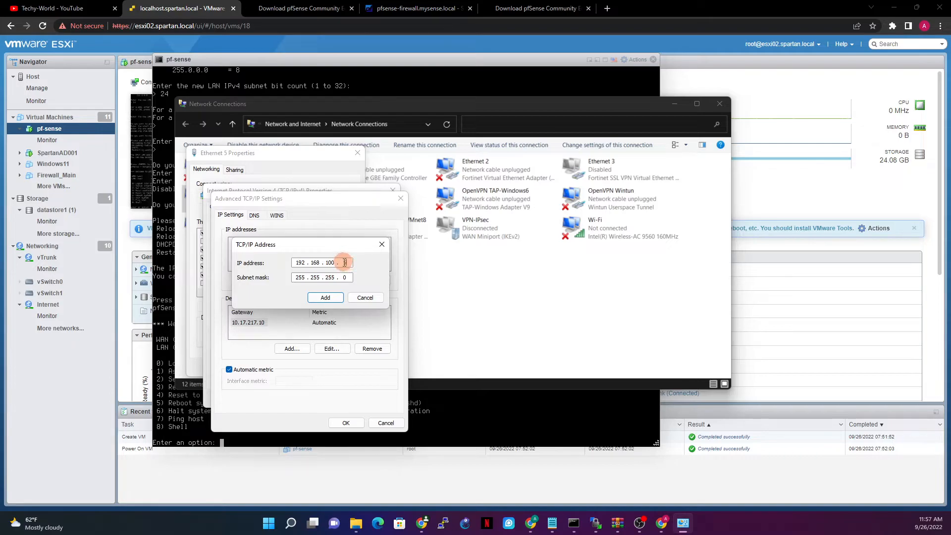
{"action": "type", "text": "101"}
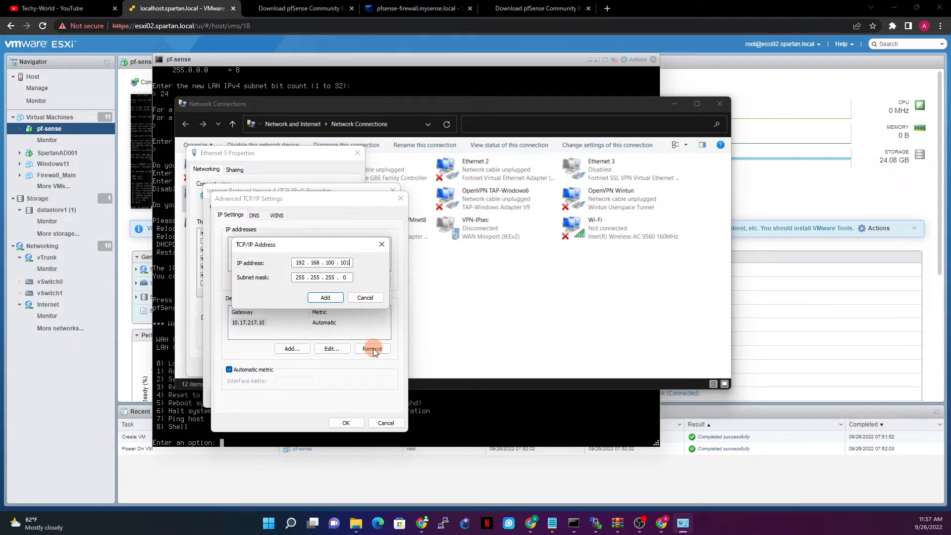
{"action": "left_click", "coordinate": [326, 298]}
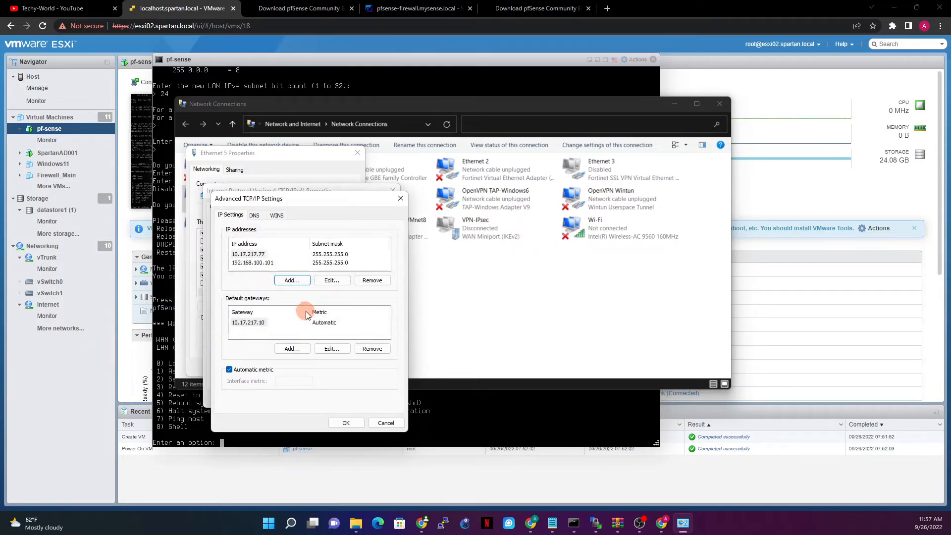
{"action": "left_click", "coordinate": [292, 349]}
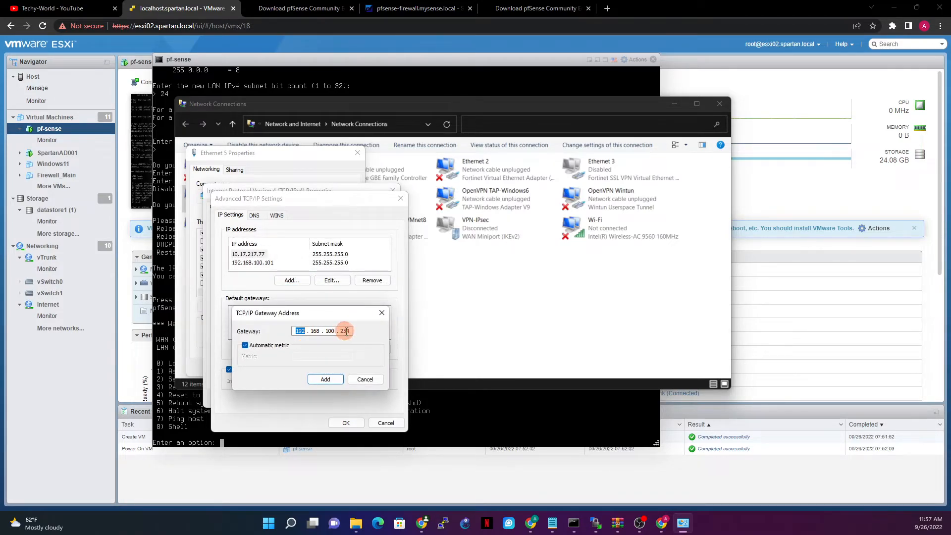
{"action": "left_click", "coordinate": [327, 380]}
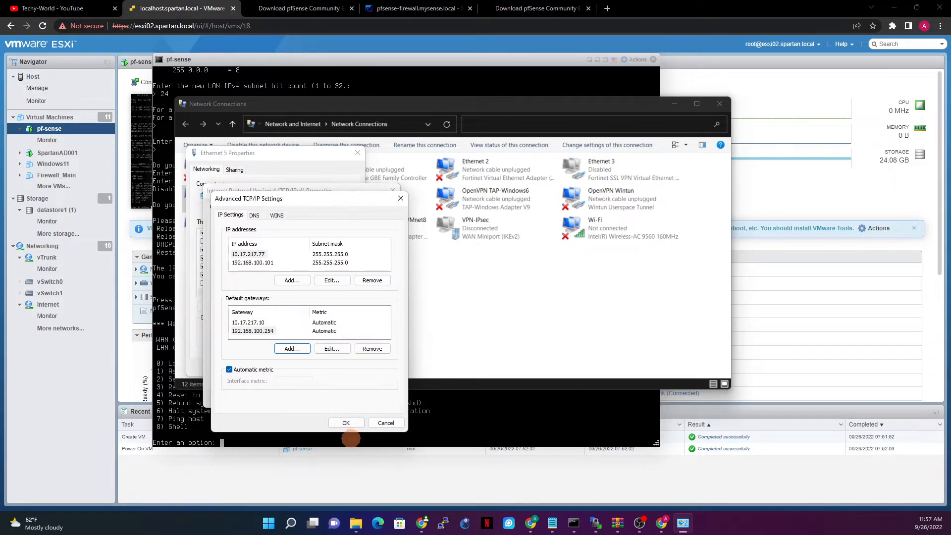
Save the IPv4 settings, close the Ethernet 5 properties, and minimize Network Connections.
{"action": "left_click", "coordinate": [345, 424]}
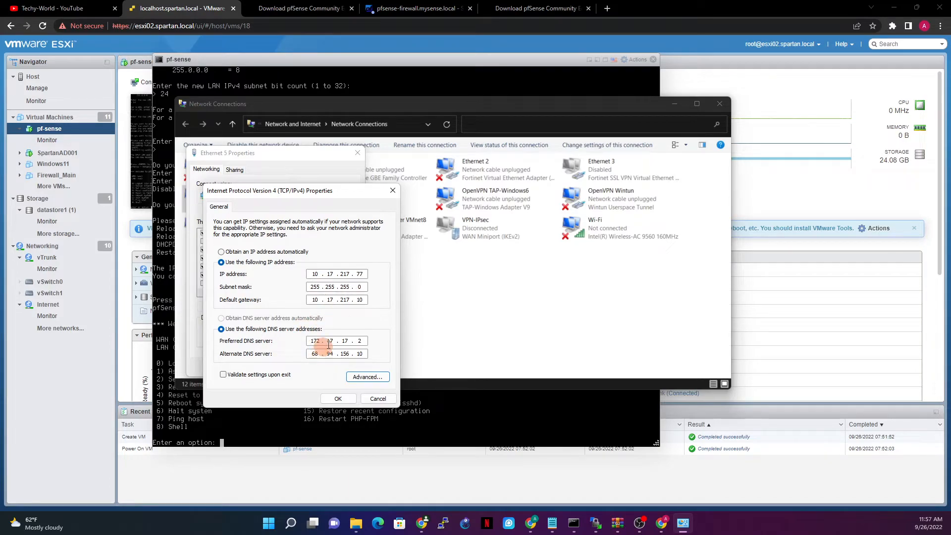
{"action": "left_click", "coordinate": [338, 399]}
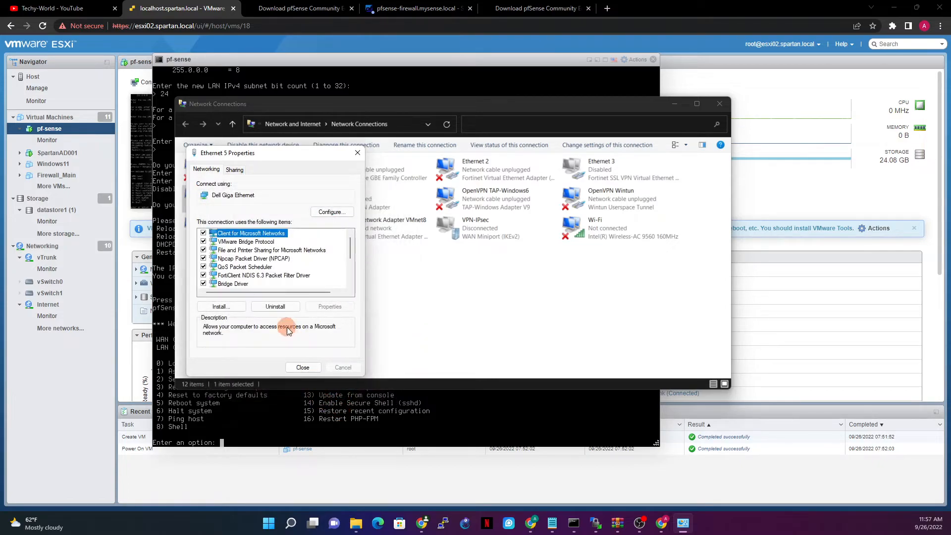
{"action": "left_click", "coordinate": [309, 368]}
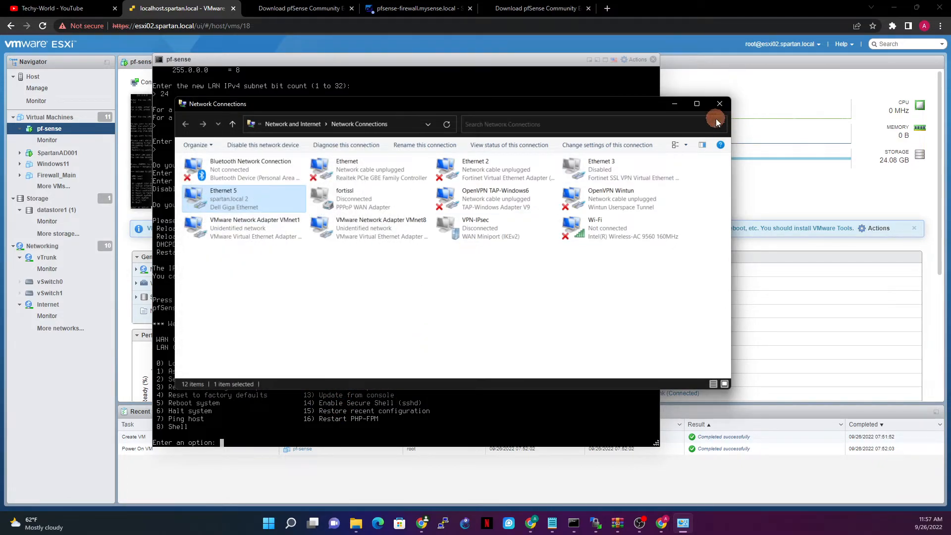
{"action": "left_click", "coordinate": [676, 104]}
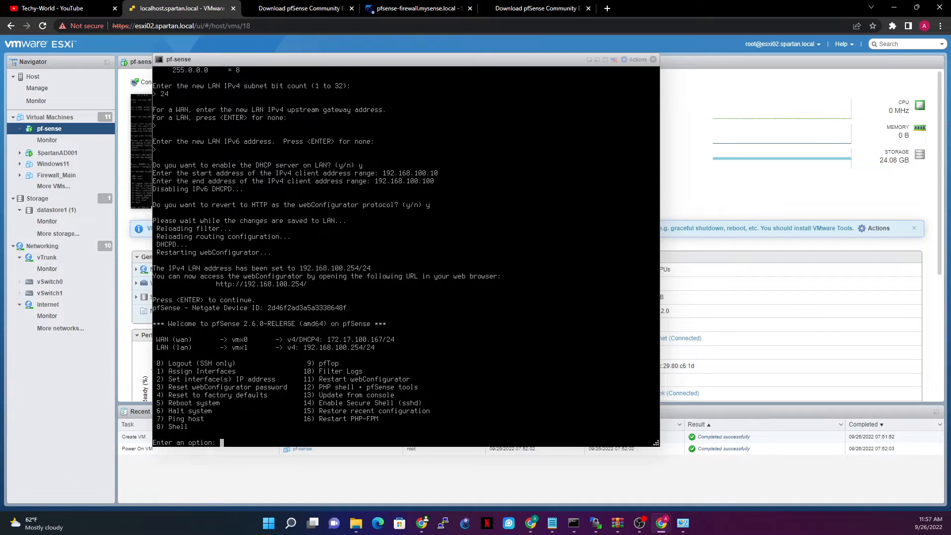
{"action": "left_click", "coordinate": [607, 8]}
{"action": "type", "text": "h"}
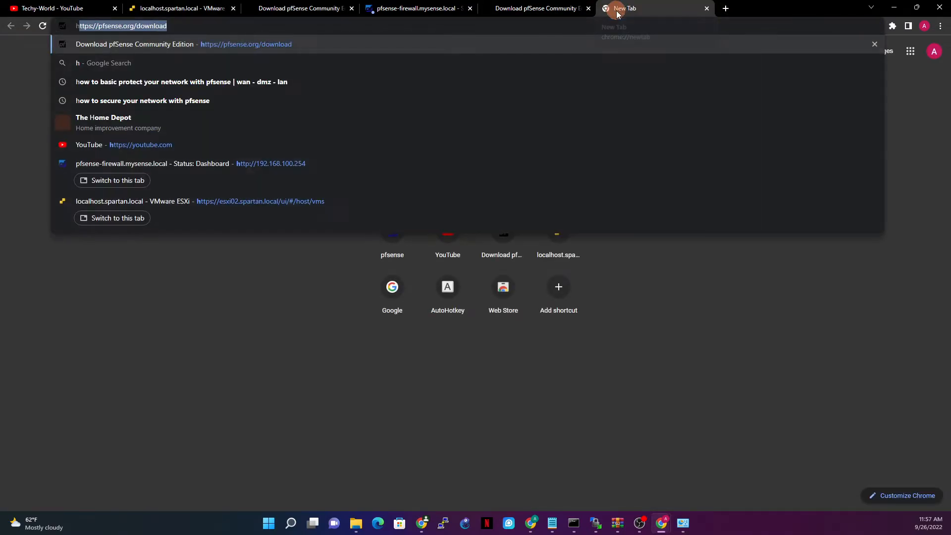
{"action": "type", "text": "ttp://1"}
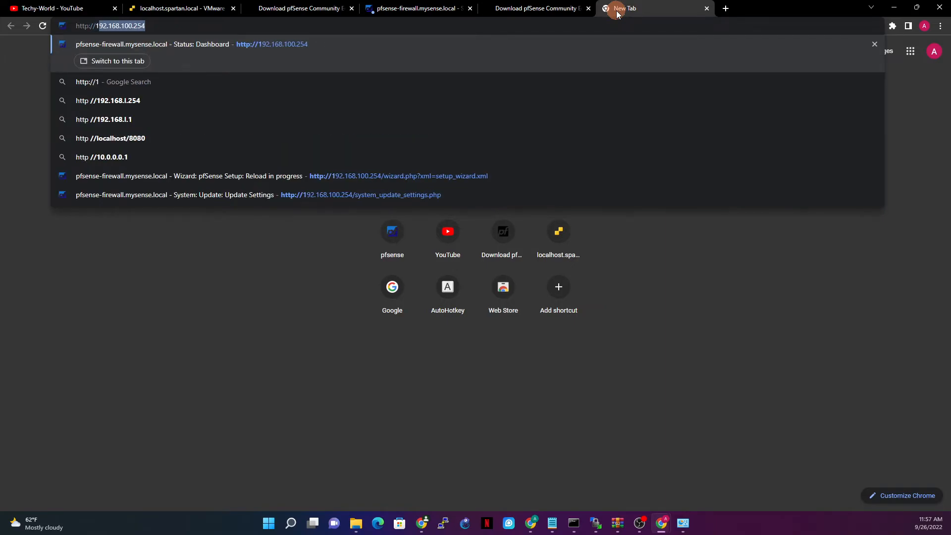
{"action": "type", "text": "92"}
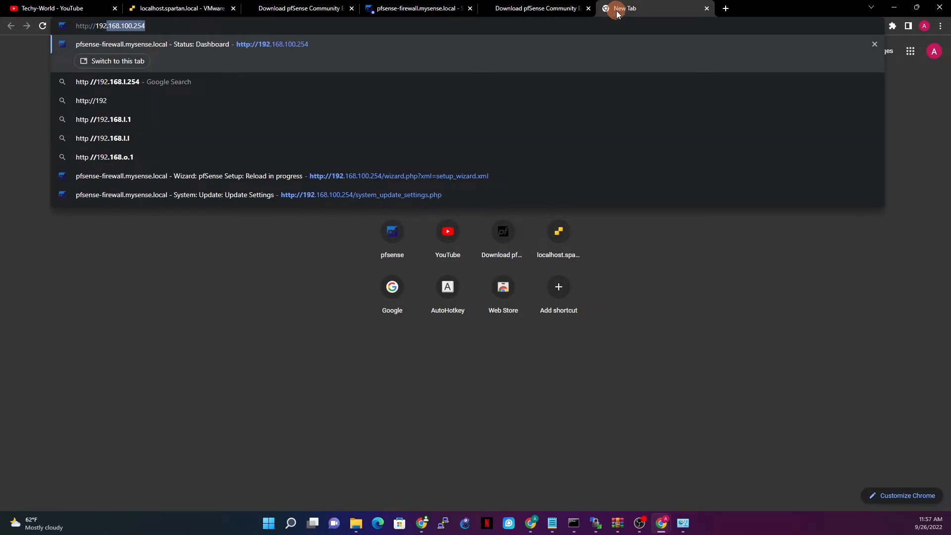
{"action": "type", "text": "."}
{"action": "type", "text": ".1"}
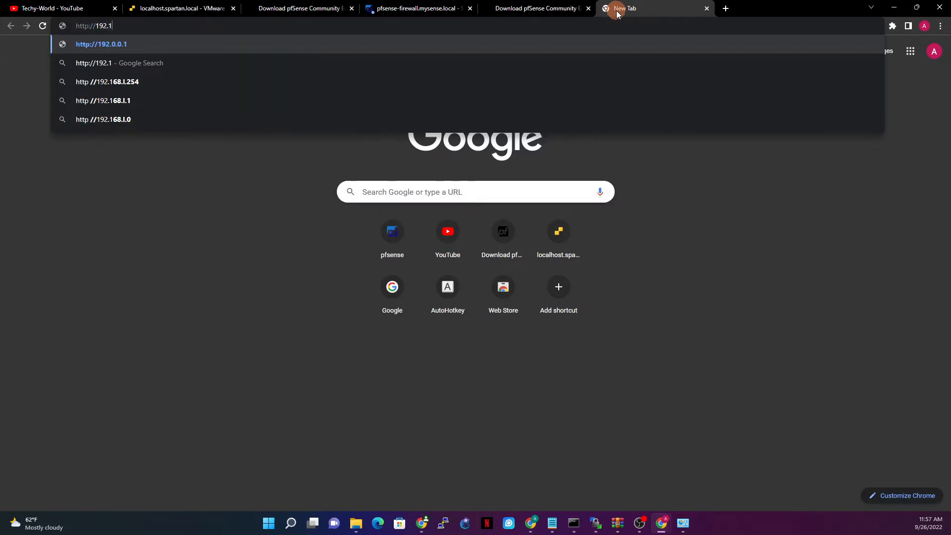
{"action": "type", "text": "68.100.254"}
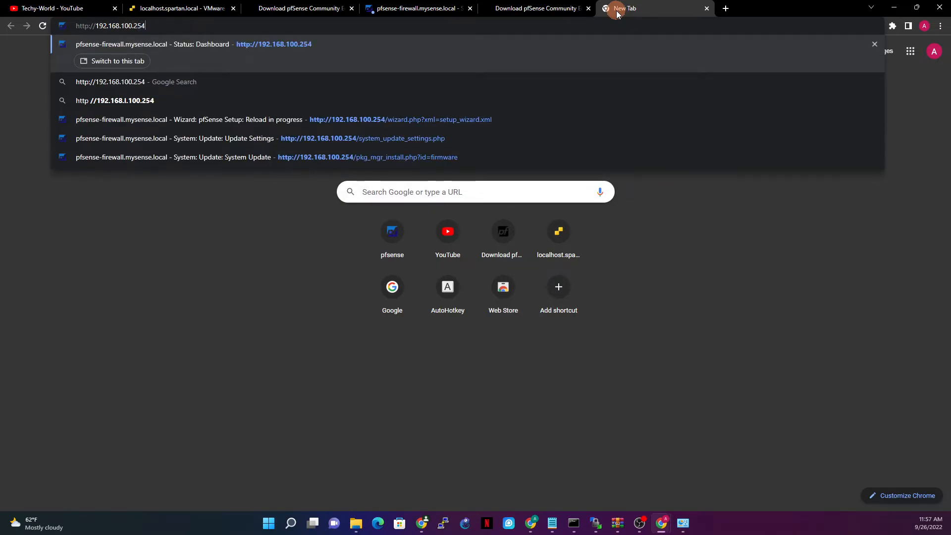
{"action": "key", "text": "Return"}
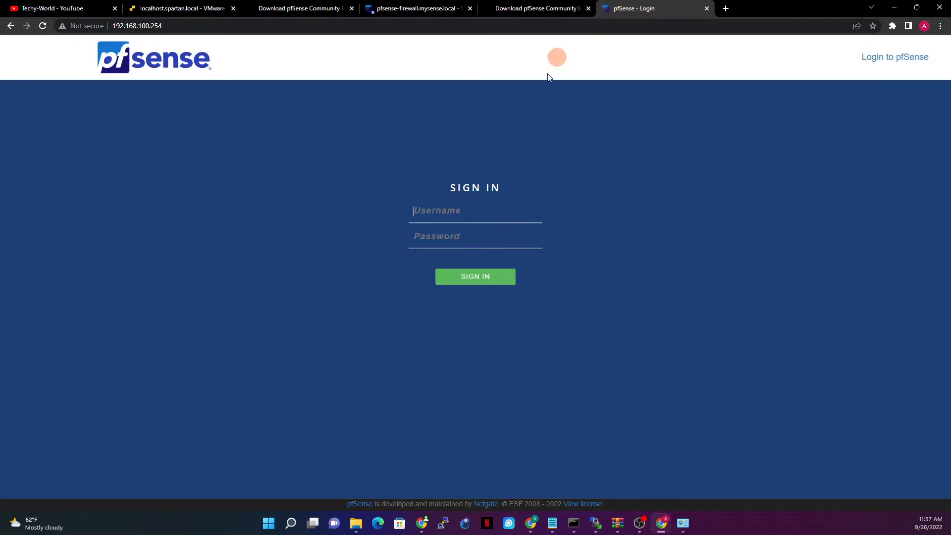
Sign in with username admin and the admin password.
{"action": "left_click", "coordinate": [473, 214]}
{"action": "type", "text": "admin"}
{"action": "key", "text": "Tab"}
{"action": "type", "text": "p"}
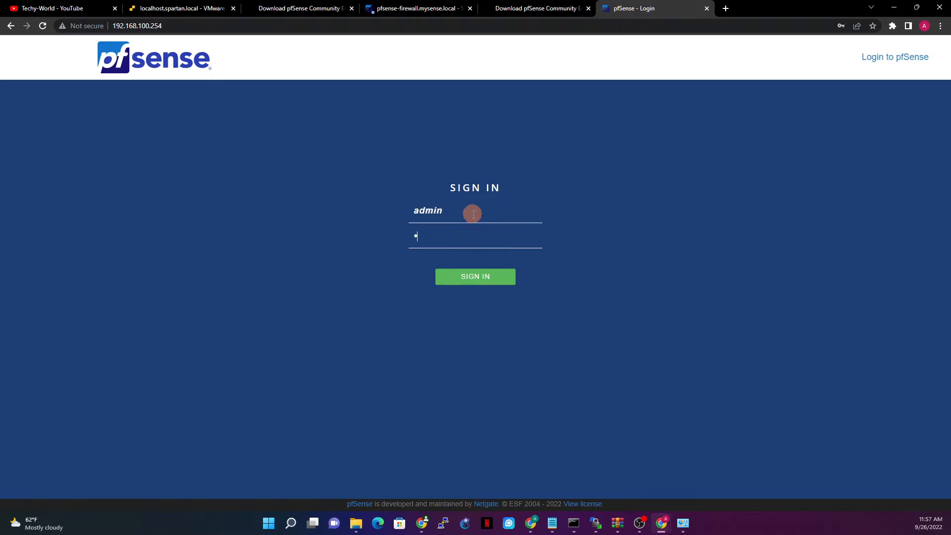
{"action": "type", "text": "fsense"}
{"action": "key", "text": "Return"}
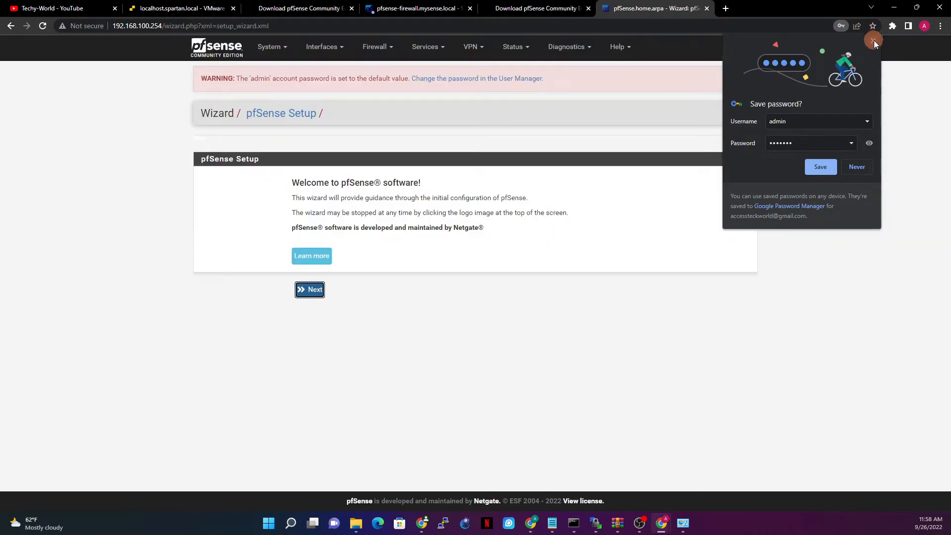
Dismiss the save-password prompt and click through the welcome and Netgate support pages to General Information.
{"action": "left_click", "coordinate": [872, 41]}
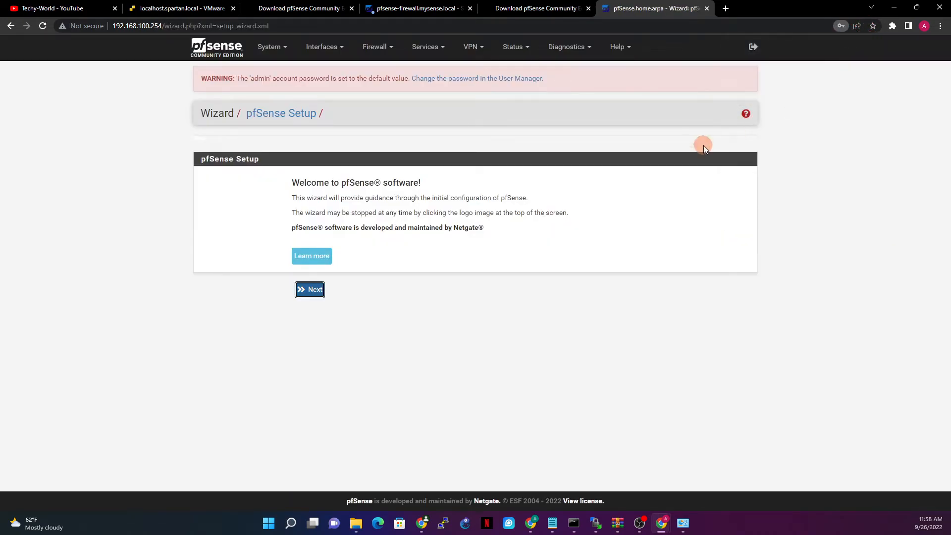
{"action": "left_click", "coordinate": [275, 47]}
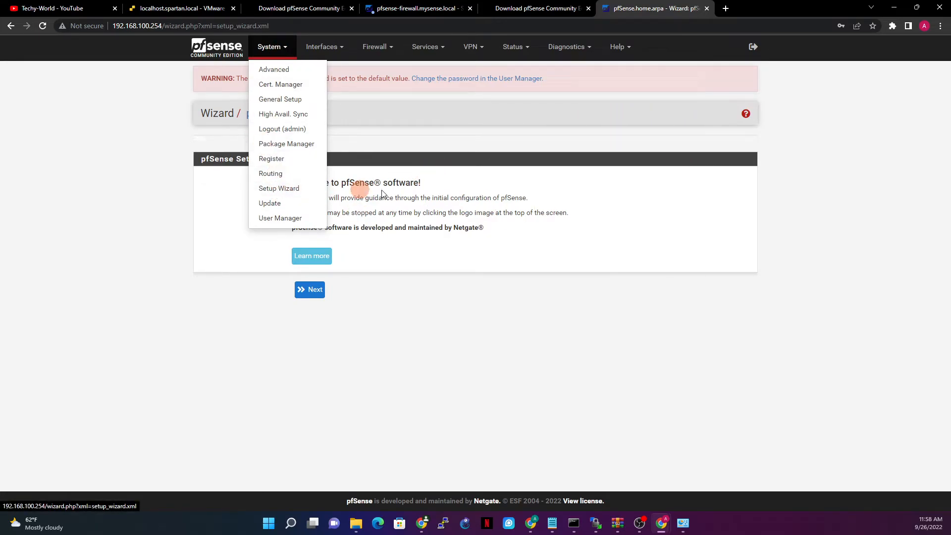
{"action": "left_click", "coordinate": [400, 323]}
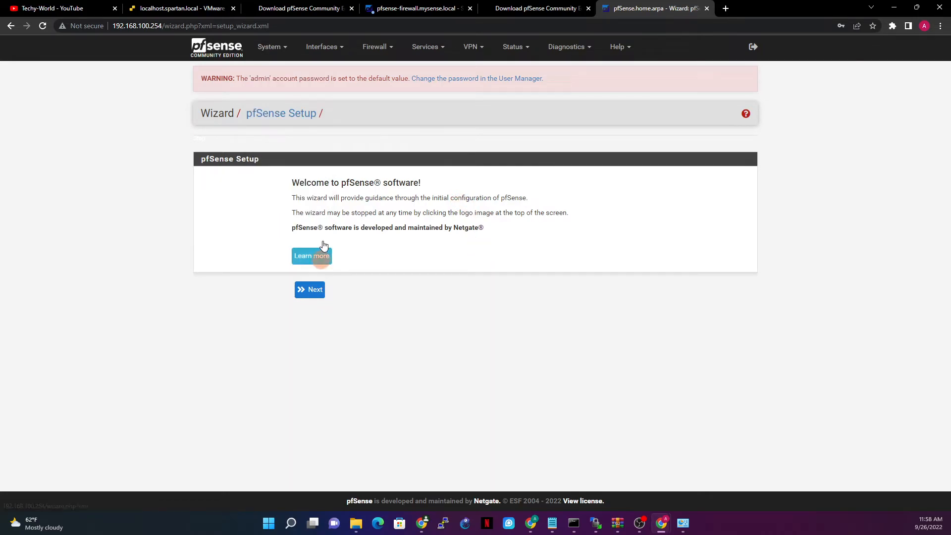
{"action": "left_click", "coordinate": [320, 294]}
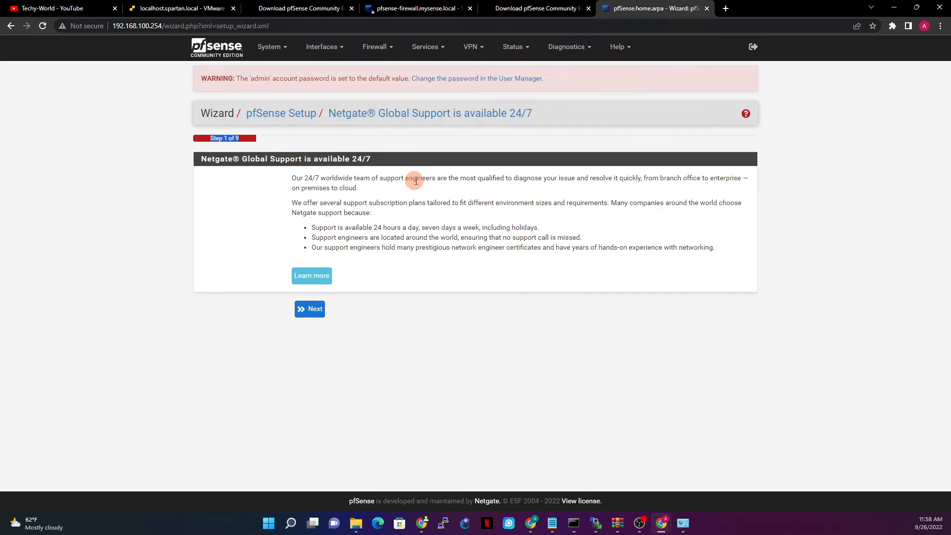
{"action": "left_click", "coordinate": [312, 309]}
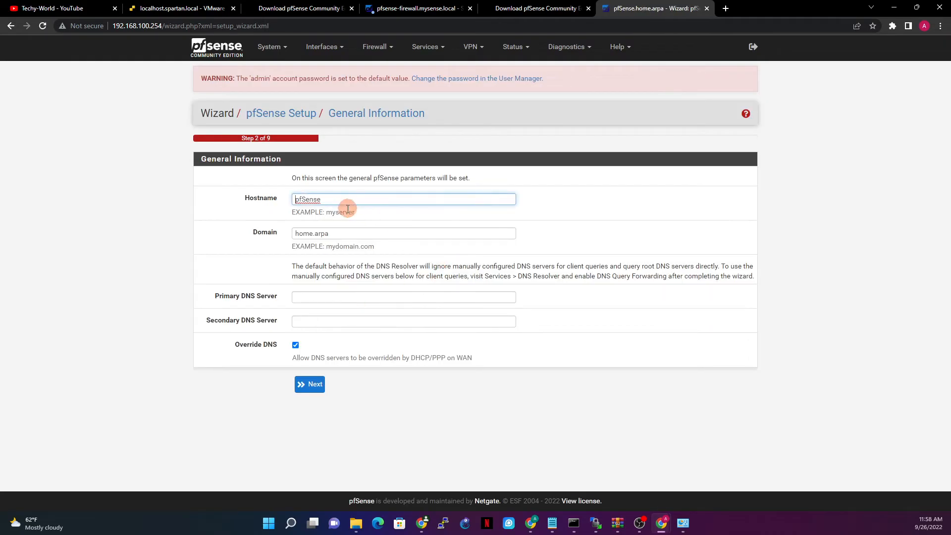
Change the hostname from pfSense to HomeRouter and the domain from home.arpa to myhome.local.
{"action": "left_click", "coordinate": [347, 200]}
{"action": "left_click", "coordinate": [405, 242]}
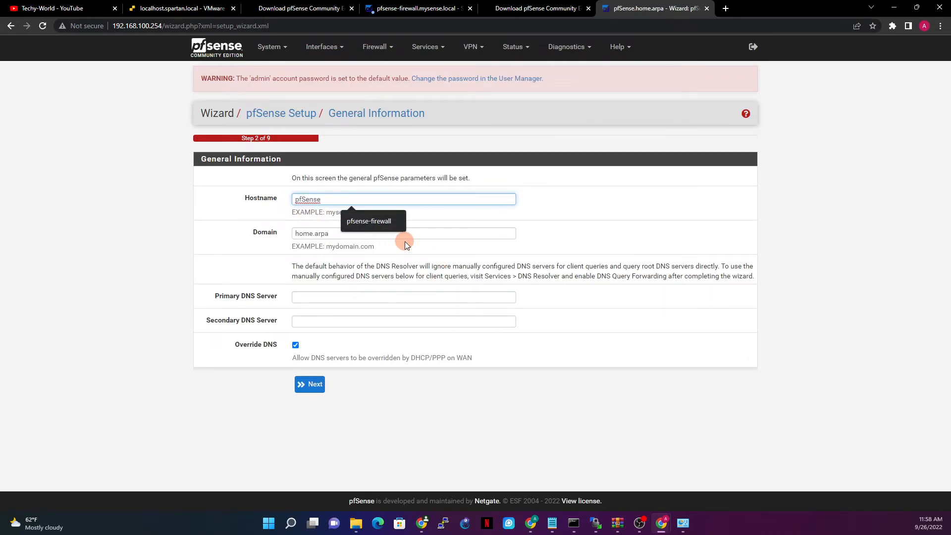
{"action": "left_click", "coordinate": [337, 202]}
{"action": "left_click", "coordinate": [252, 197]}
{"action": "type", "text": "HomeRouter"}
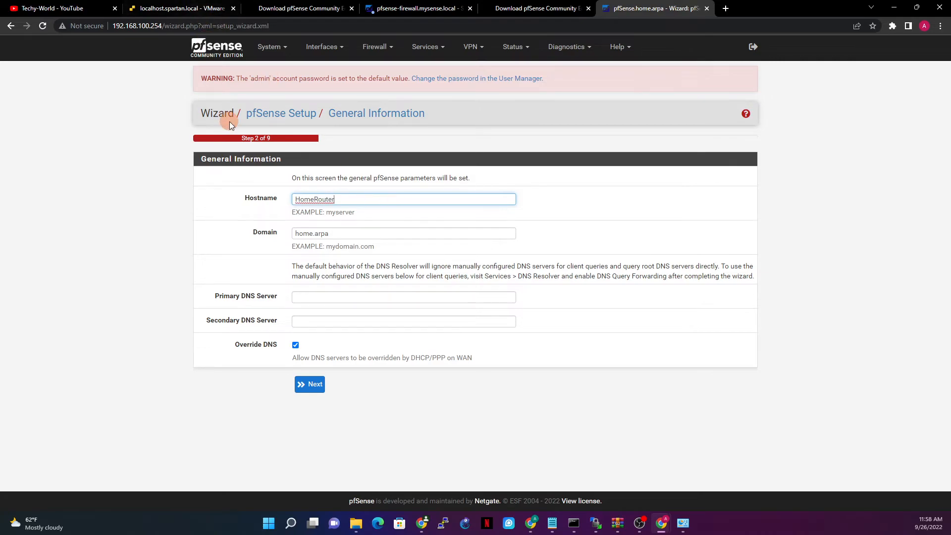
{"action": "left_click", "coordinate": [367, 233]}
{"action": "double_click", "coordinate": [326, 237]}
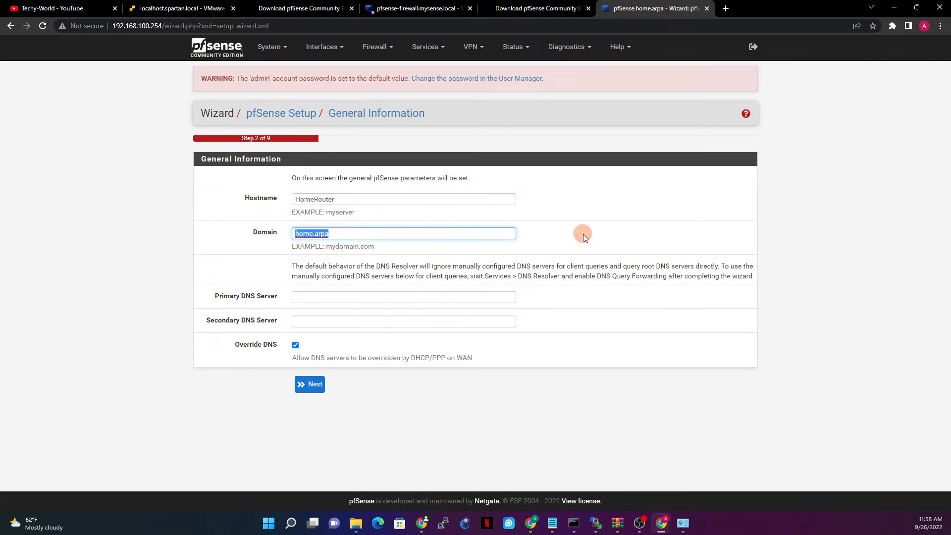
{"action": "type", "text": "ho"}
{"action": "type", "text": "yhome"}
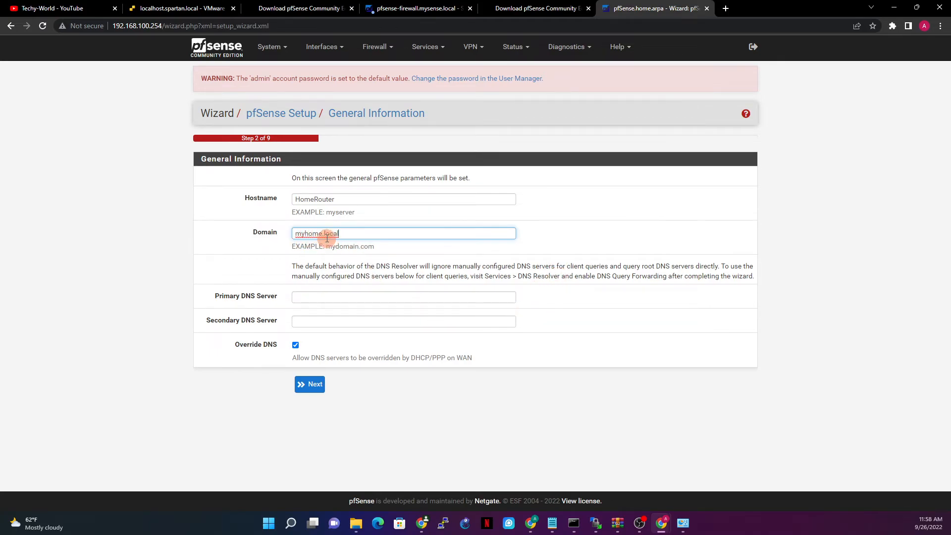
Set primary DNS 8.8.8.8 and secondary DNS 8.8.4.4, then continue.
{"action": "left_click", "coordinate": [368, 297]}
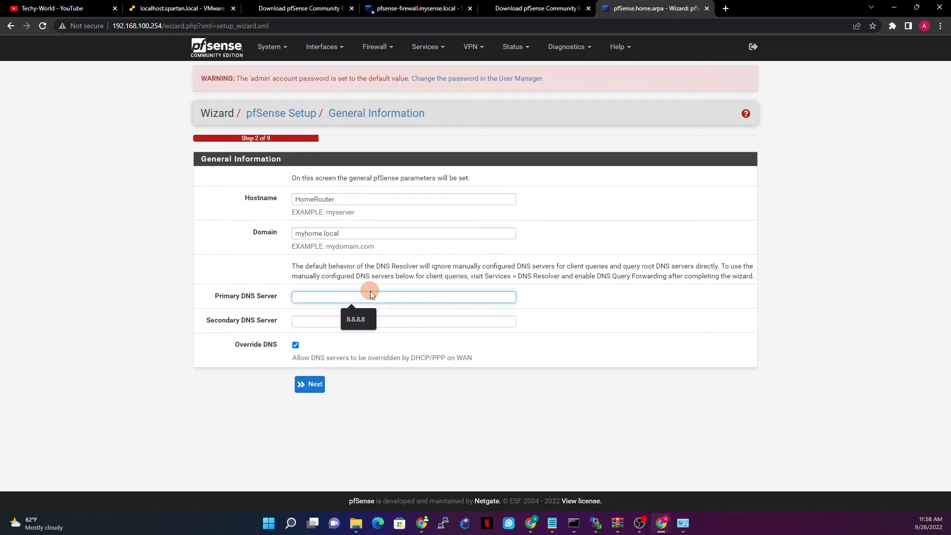
{"action": "type", "text": "8.8.8.8"}
{"action": "left_click", "coordinate": [345, 319]}
{"action": "type", "text": "8"}
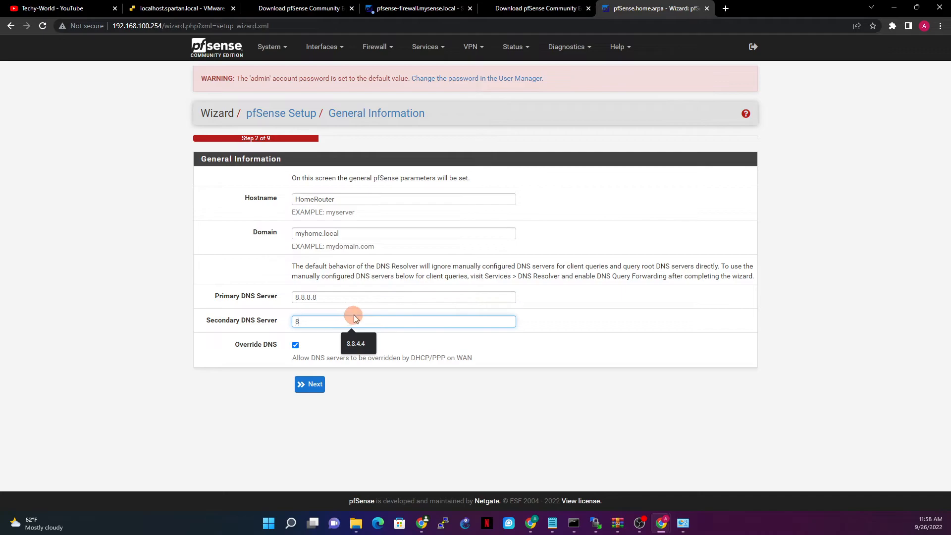
{"action": "type", "text": ".8.4.4"}
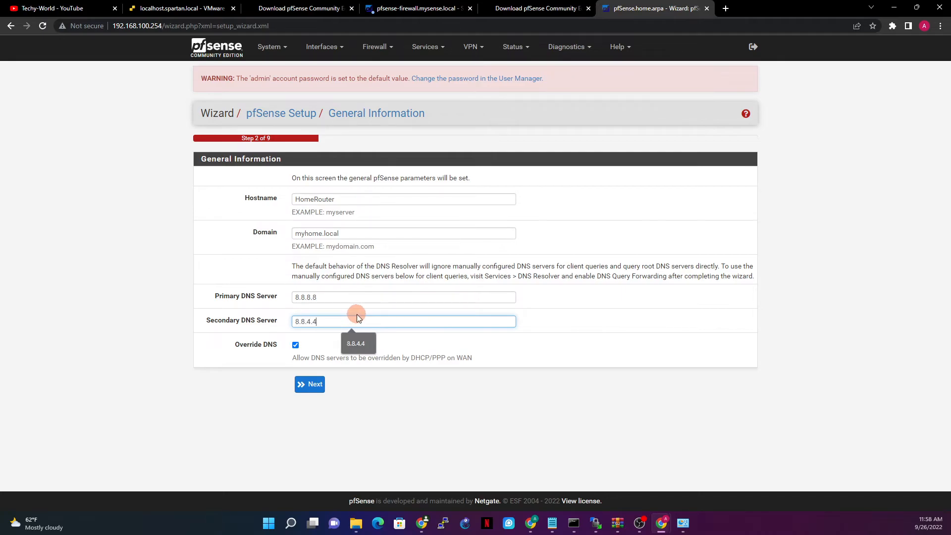
{"action": "left_click", "coordinate": [314, 391]}
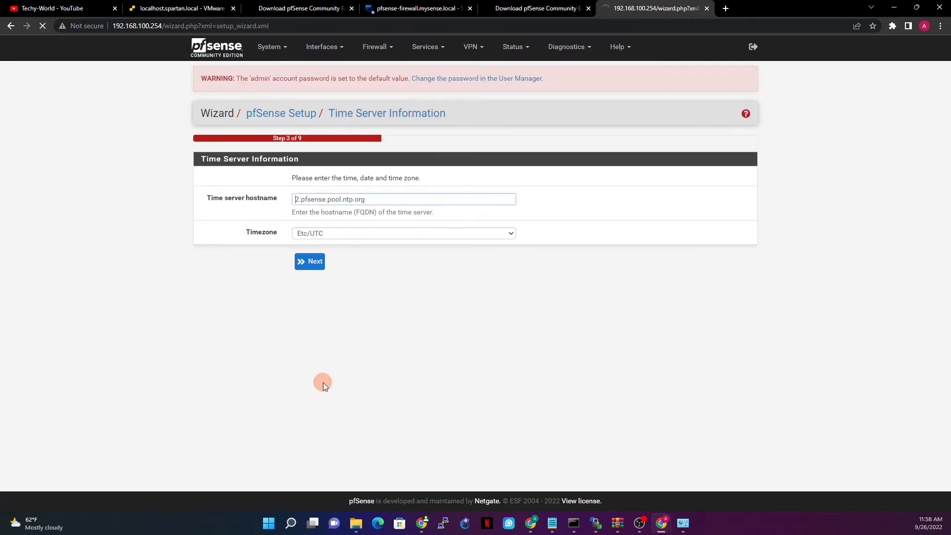
Pick US/East-Indiana from the timezone list.
{"action": "left_click", "coordinate": [351, 237]}
{"action": "scroll", "coordinate": [376, 322], "scroll_direction": "down", "scroll_amount": 15}
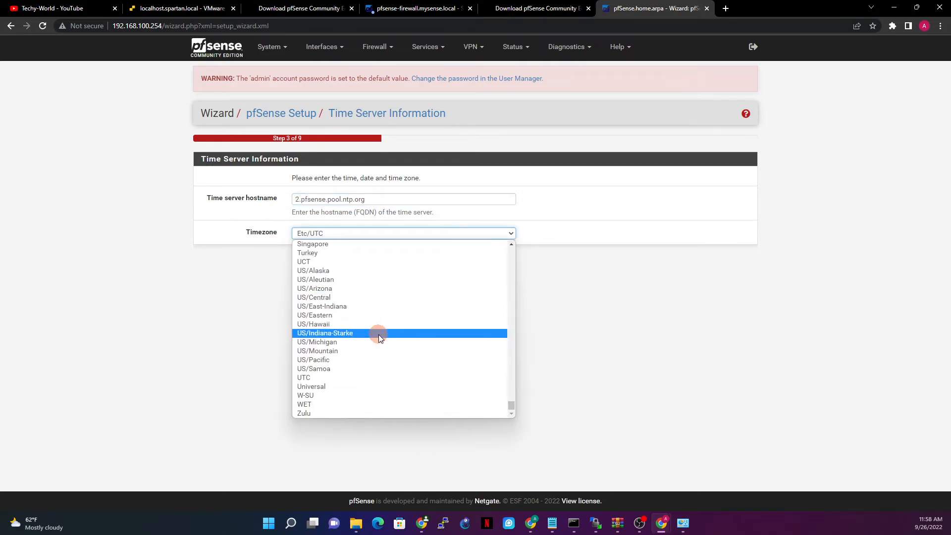
{"action": "left_click", "coordinate": [355, 308]}
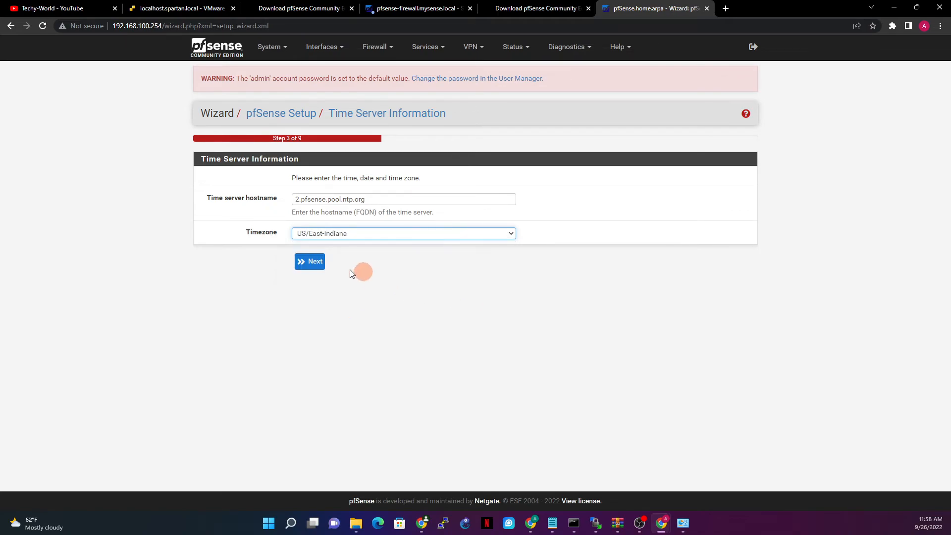
Change the timezone to America/New_York and continue to the WAN interface step.
{"action": "left_click", "coordinate": [354, 232]}
{"action": "scroll", "coordinate": [377, 332], "scroll_direction": "up", "scroll_amount": 20}
{"action": "scroll", "coordinate": [386, 323], "scroll_direction": "up", "scroll_amount": 20}
{"action": "scroll", "coordinate": [388, 319], "scroll_direction": "down", "scroll_amount": 20}
{"action": "scroll", "coordinate": [381, 316], "scroll_direction": "down", "scroll_amount": 10}
{"action": "scroll", "coordinate": [380, 319], "scroll_direction": "down", "scroll_amount": 20}
{"action": "scroll", "coordinate": [381, 325], "scroll_direction": "down", "scroll_amount": 20}
{"action": "scroll", "coordinate": [382, 328], "scroll_direction": "up", "scroll_amount": 20}
{"action": "scroll", "coordinate": [383, 328], "scroll_direction": "up", "scroll_amount": 18}
{"action": "scroll", "coordinate": [388, 328], "scroll_direction": "up", "scroll_amount": 8}
{"action": "scroll", "coordinate": [388, 328], "scroll_direction": "up", "scroll_amount": 20}
{"action": "scroll", "coordinate": [388, 326], "scroll_direction": "up", "scroll_amount": 5}
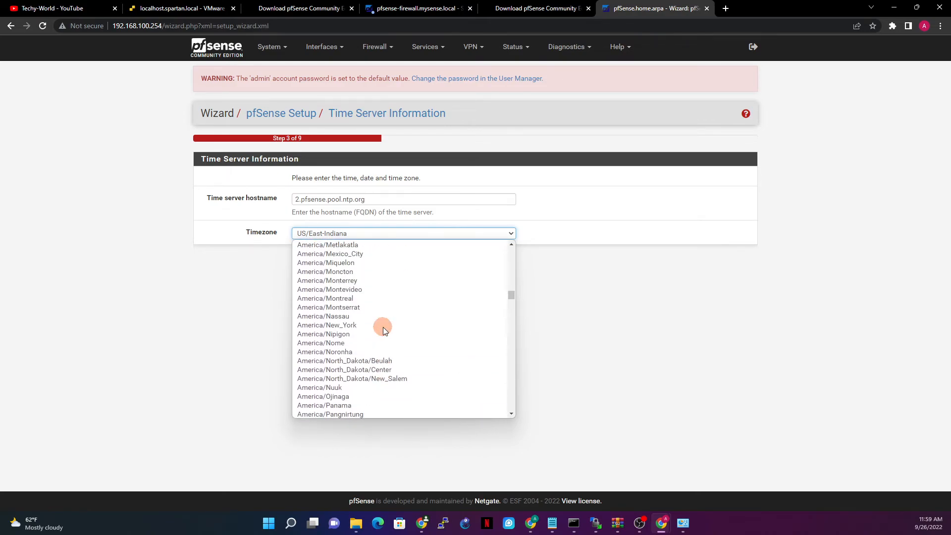
{"action": "left_click", "coordinate": [357, 325]}
{"action": "left_click", "coordinate": [305, 262]}
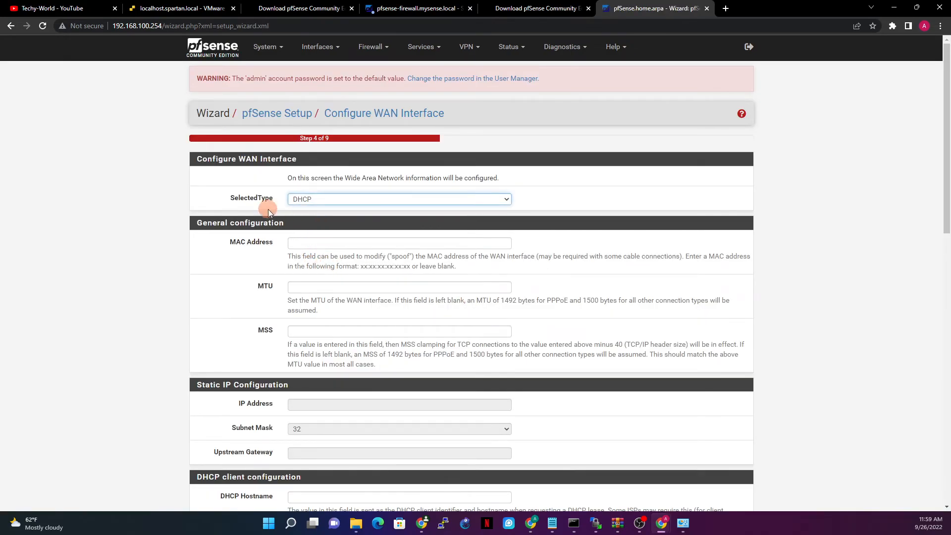
Check the ESXi console, then accept the WAN interface with DHCP type unchanged.
{"action": "left_click_drag", "start_coordinate": [202, 159], "coordinate": [313, 163]}
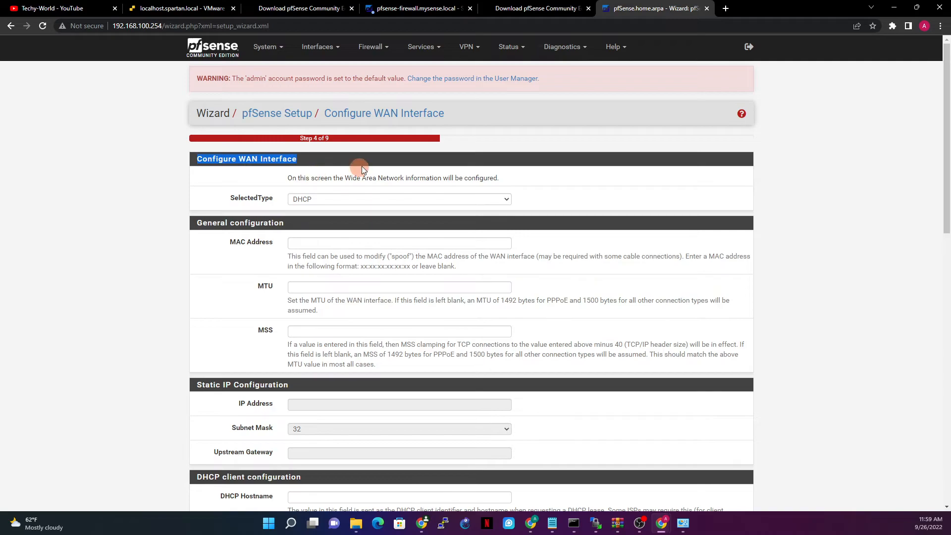
{"action": "left_click", "coordinate": [203, 9]}
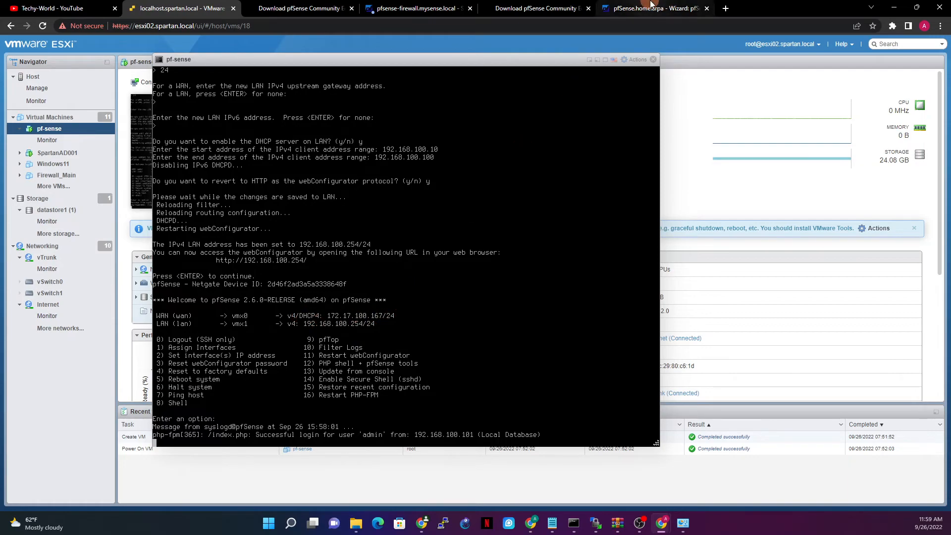
{"action": "left_click", "coordinate": [651, 5]}
{"action": "scroll", "coordinate": [405, 281], "scroll_direction": "down", "scroll_amount": 6}
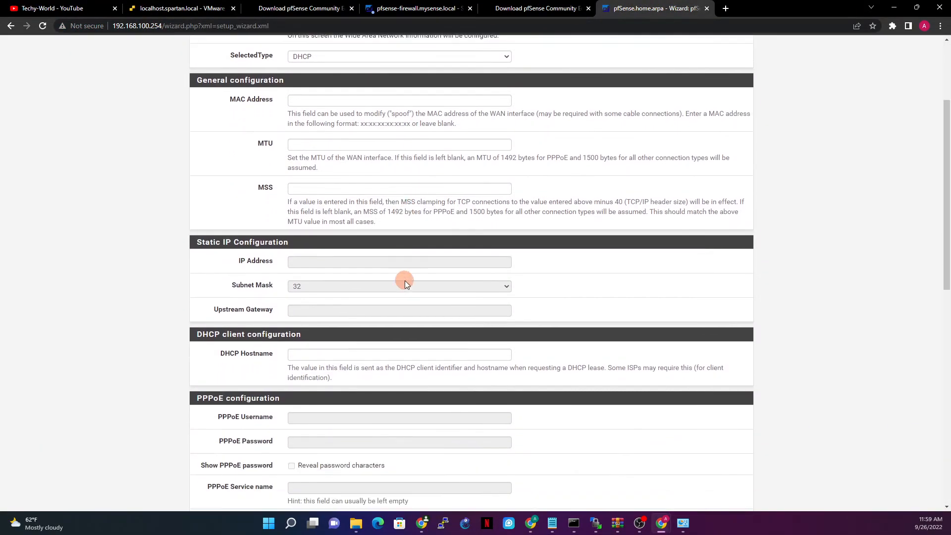
{"action": "scroll", "coordinate": [396, 305], "scroll_direction": "down", "scroll_amount": 7}
{"action": "left_click", "coordinate": [306, 458]}
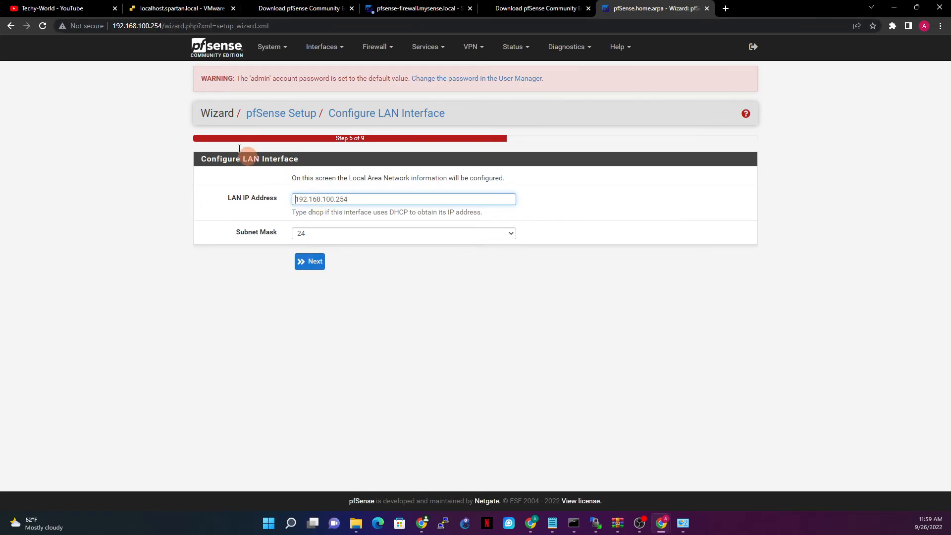
Keep LAN at 192.168.100.254/24, then enter and confirm a new admin WebGUI password.
{"action": "left_click", "coordinate": [317, 265]}
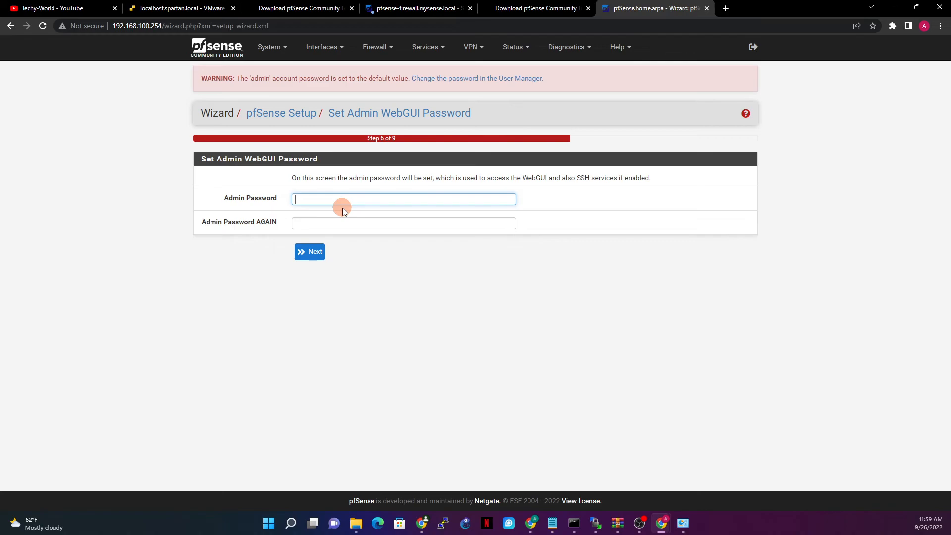
{"action": "type", "text": "*******"}
{"action": "key", "text": "Tab"}
{"action": "type", "text": "********"}
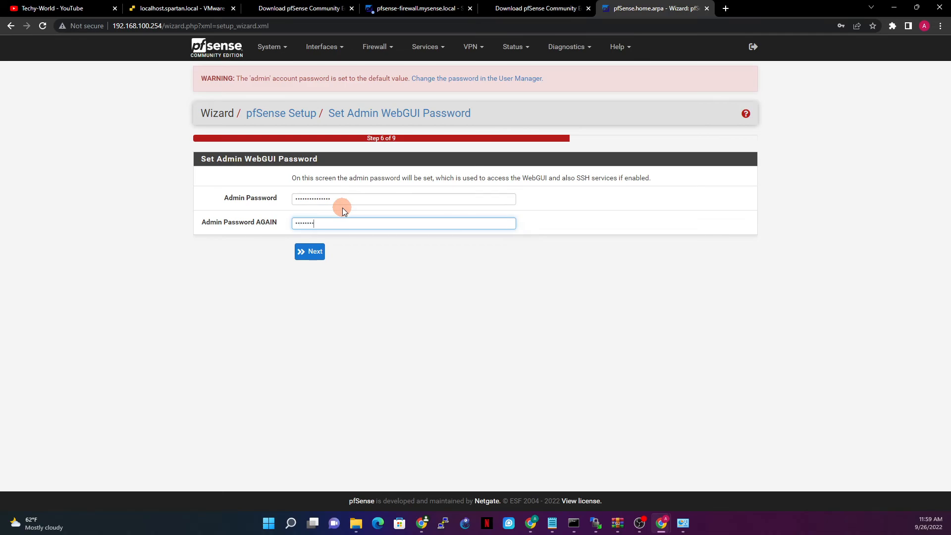
{"action": "key", "text": "ctrl+a"}
{"action": "type", "text": "*******"}
{"action": "left_click", "coordinate": [317, 252]}
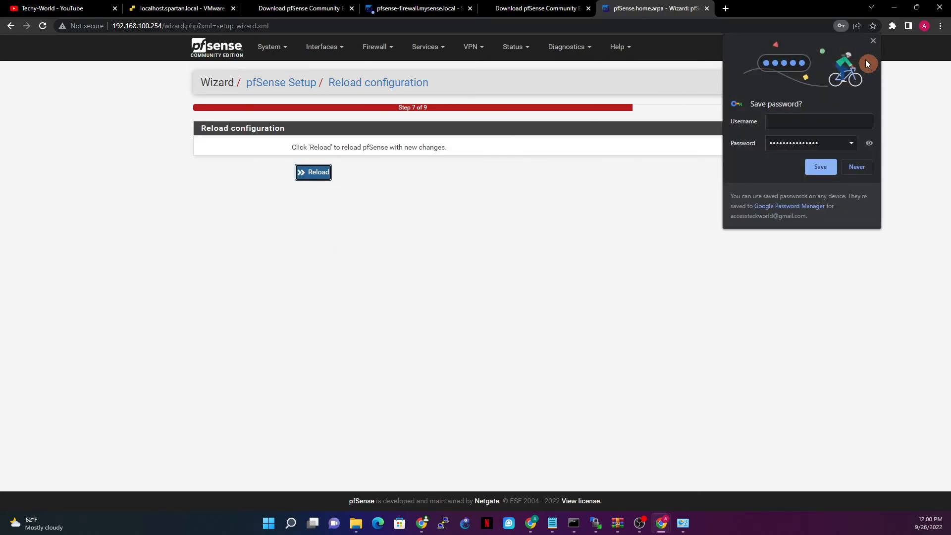
Reload pfSense with the new configuration, then finish the completed wizard.
{"action": "left_click", "coordinate": [872, 42]}
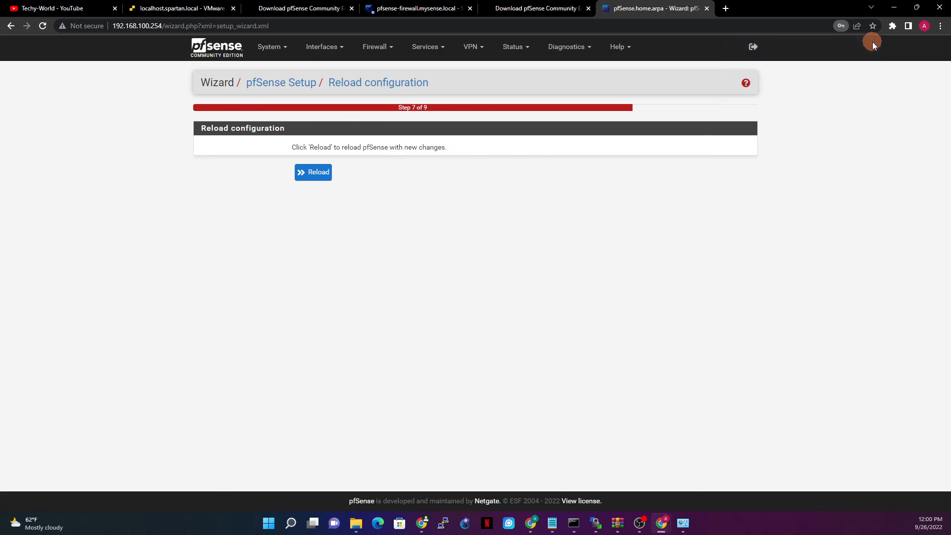
{"action": "left_click", "coordinate": [314, 174]}
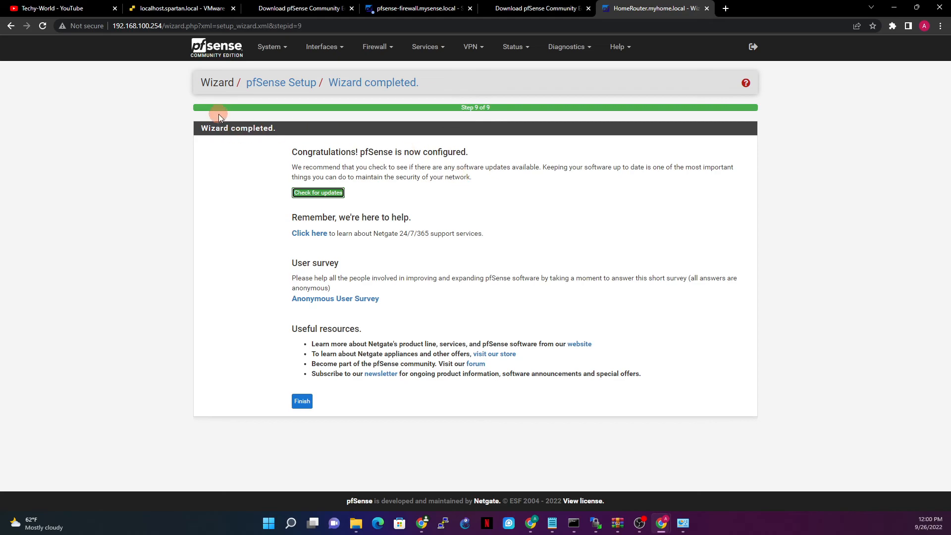
{"action": "left_click_drag", "start_coordinate": [202, 128], "coordinate": [476, 162]}
{"action": "left_click_drag", "start_coordinate": [283, 154], "coordinate": [468, 154]}
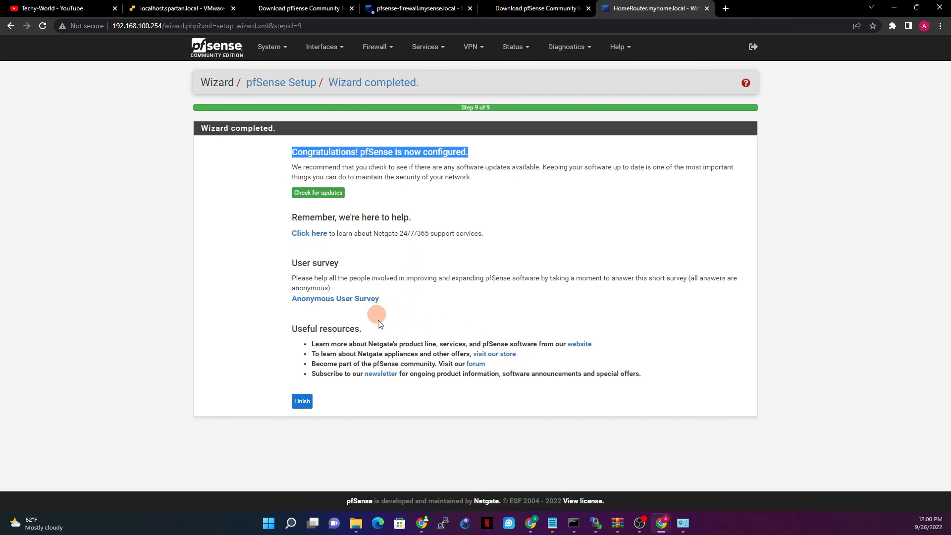
{"action": "left_click", "coordinate": [303, 407]}
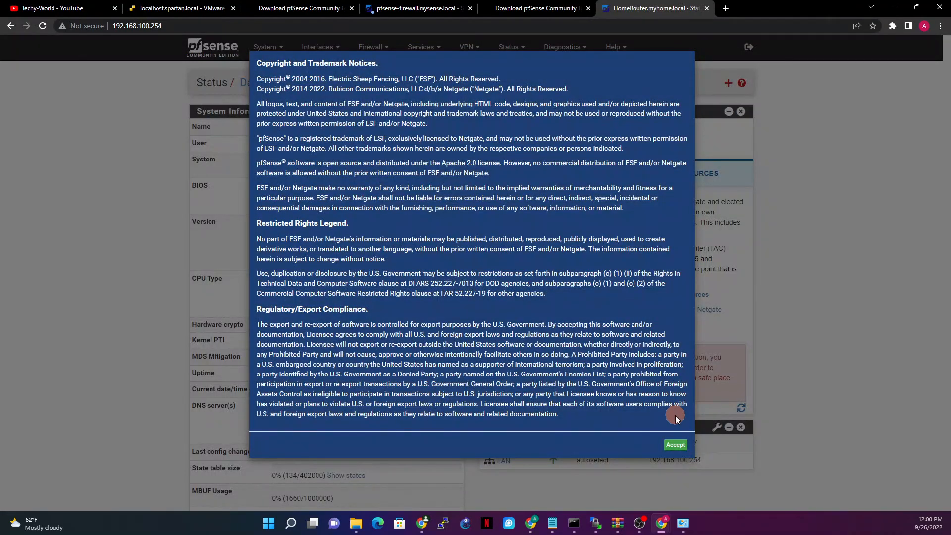
Accept the copyright notice, close the Thank you! survey popup, and review the HomeRouter.myhome.local dashboard.
{"action": "left_click", "coordinate": [675, 446]}
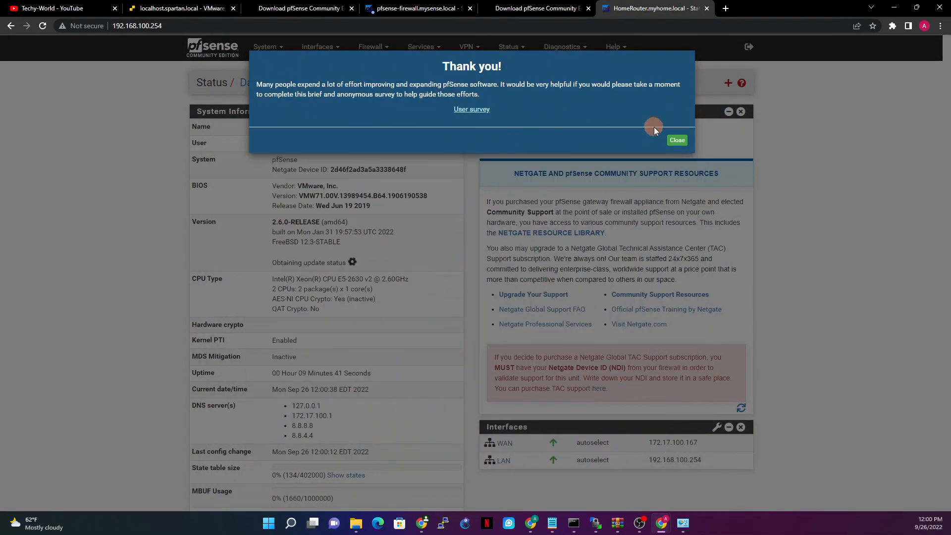
{"action": "left_click", "coordinate": [676, 140]}
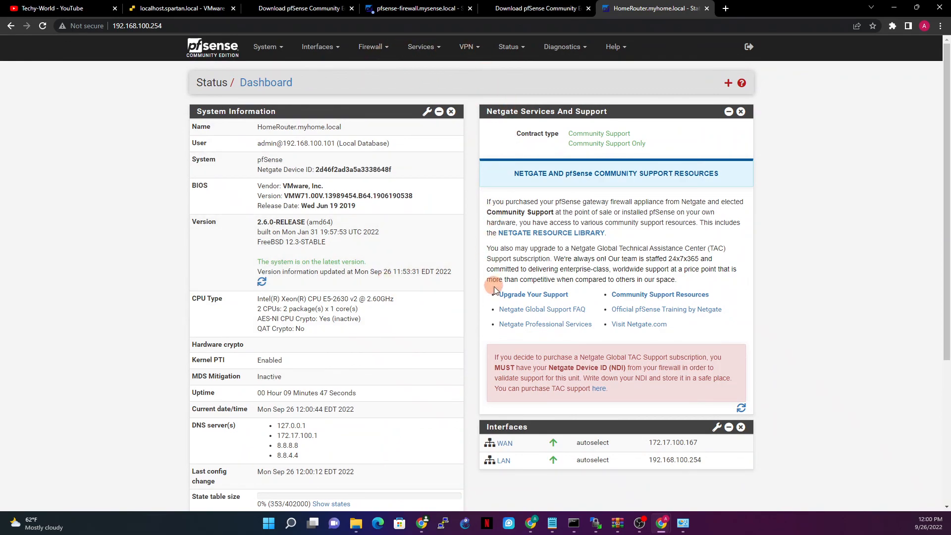
{"action": "scroll", "coordinate": [466, 280], "scroll_direction": "down", "scroll_amount": 4}
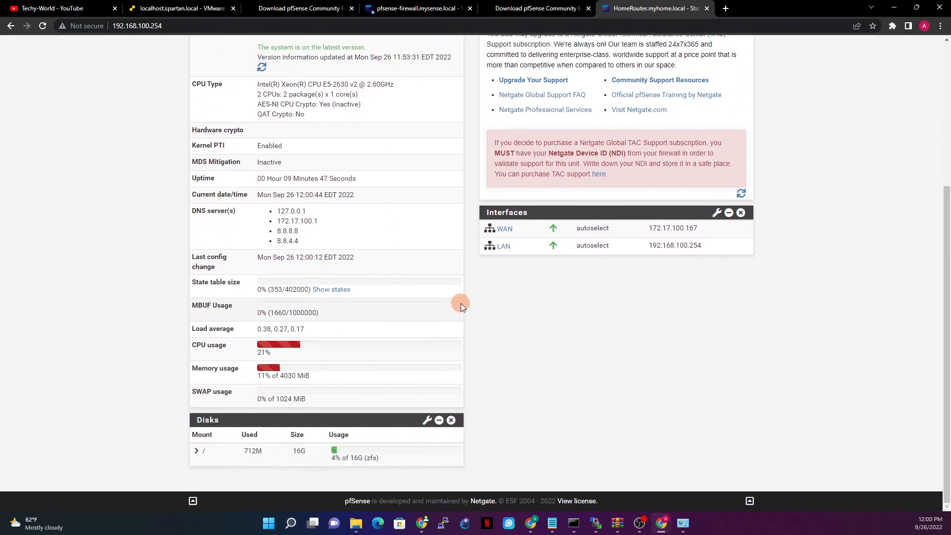
{"action": "scroll", "coordinate": [461, 303], "scroll_direction": "up", "scroll_amount": 4}
{"action": "scroll", "coordinate": [540, 384], "scroll_direction": "down", "scroll_amount": 4}
{"action": "scroll", "coordinate": [485, 351], "scroll_direction": "up", "scroll_amount": 4}
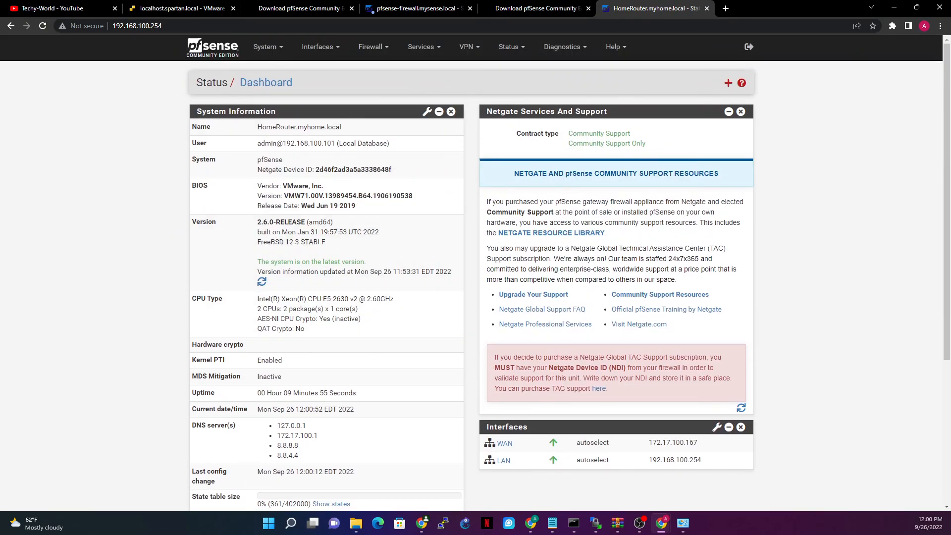